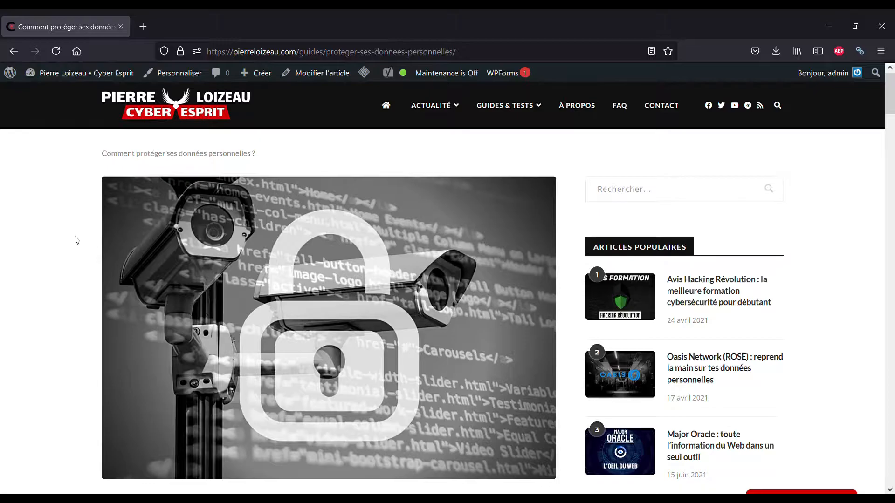
# - Open the Confidentialité section of Windows Settings and review the Général and Entrée manuscrite et personnalisation de la saisie pages
pyautogui.press('super+i')
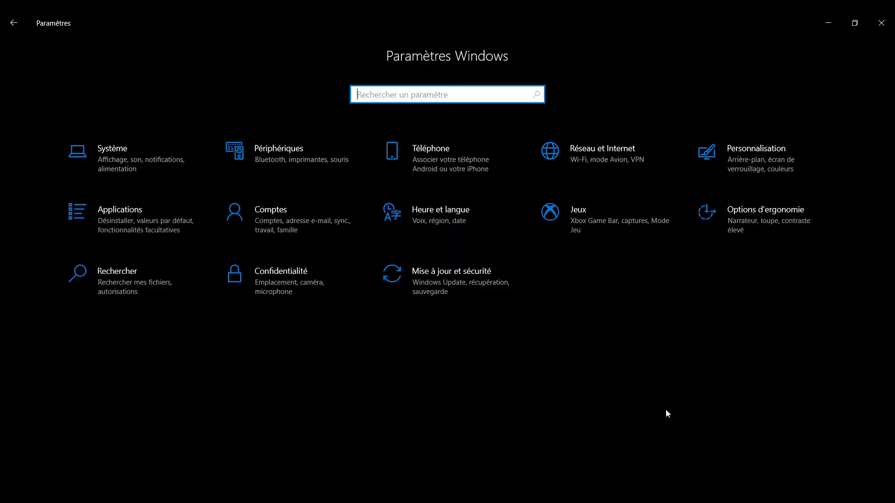
pyautogui.click(290, 284)
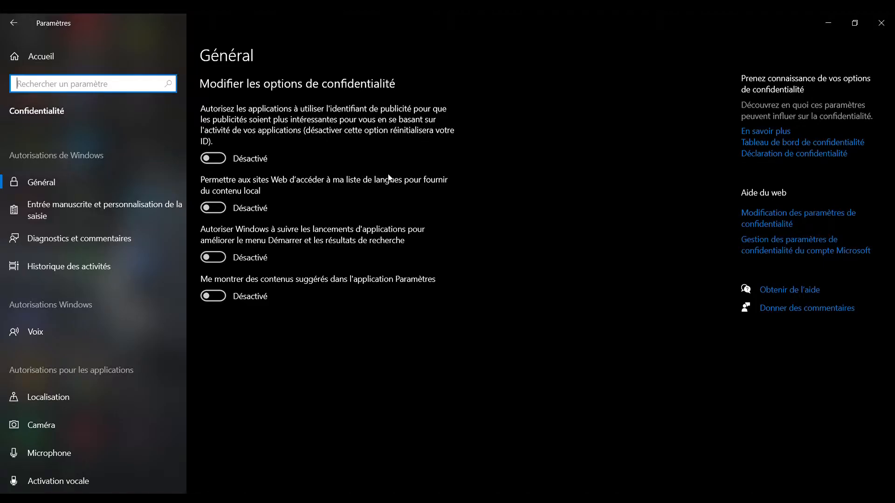
pyautogui.click(76, 212)
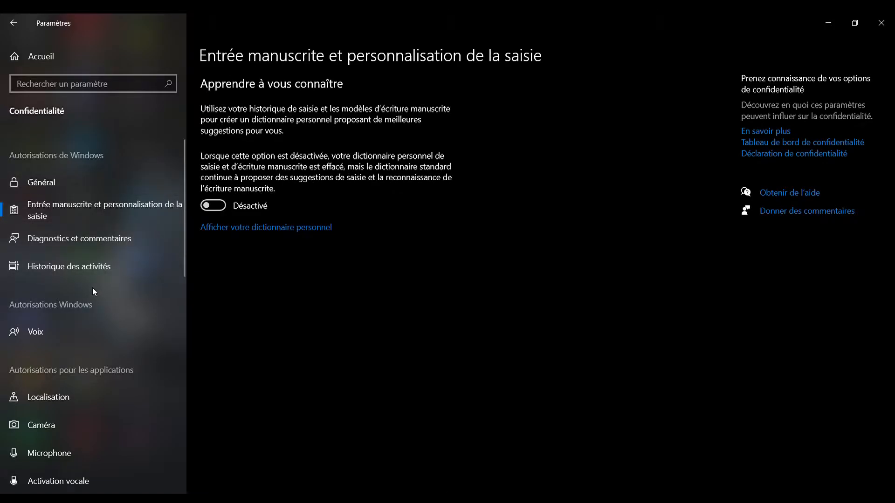
# - Review the Diagnostics et commentaires page, from the diagnostic data level through to the feedback frequency
pyautogui.click(99, 244)
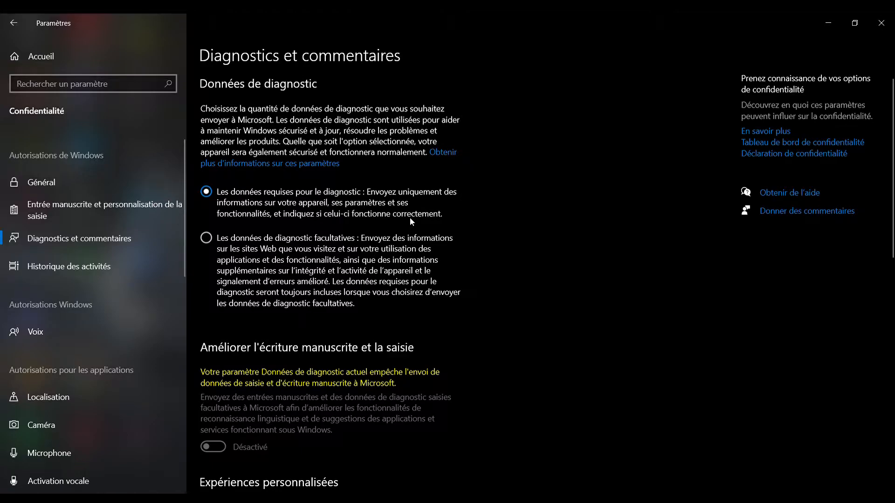
pyautogui.scroll(-5, 410, 217)
pyautogui.scroll(-3, 372, 228)
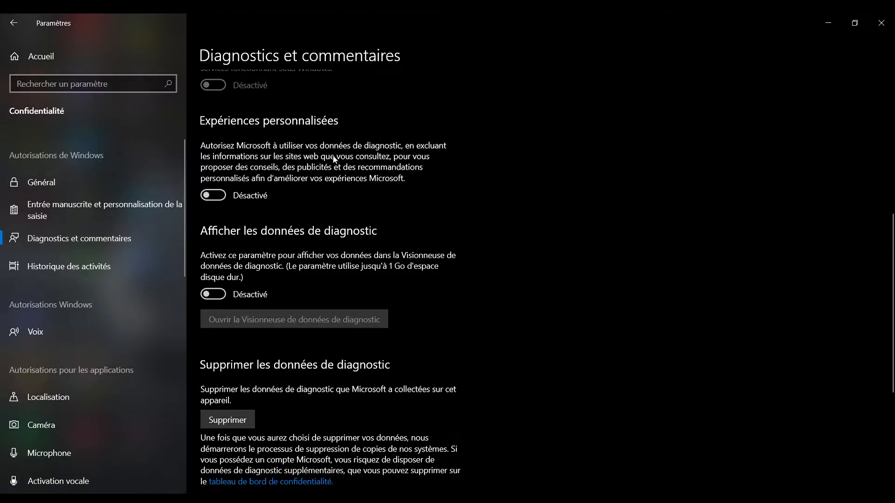
pyautogui.scroll(-2, 332, 216)
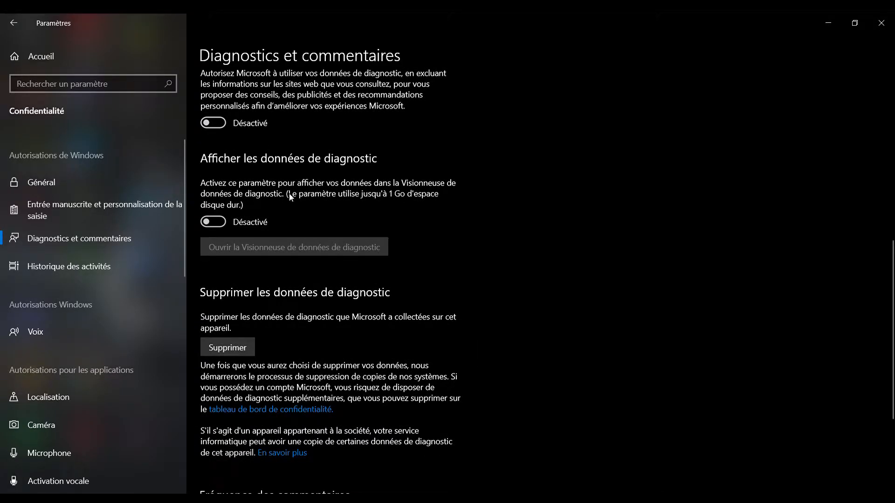
pyautogui.scroll(-2, 294, 215)
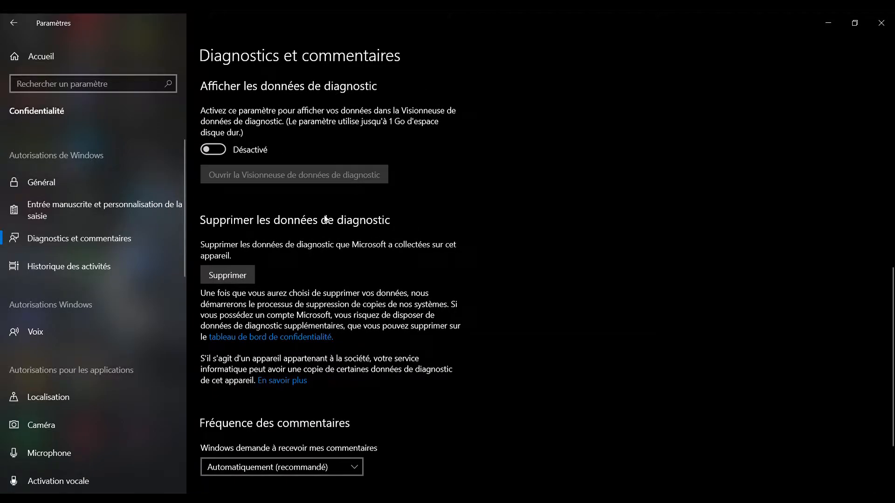
pyautogui.scroll(-3, 362, 243)
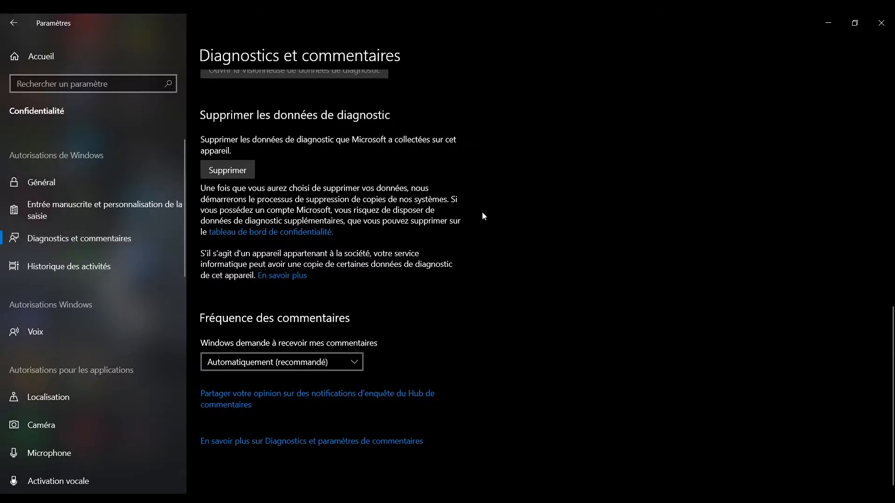
# - In Historique des activités, turn off showing the Microsoft account's activities
pyautogui.click(130, 264)
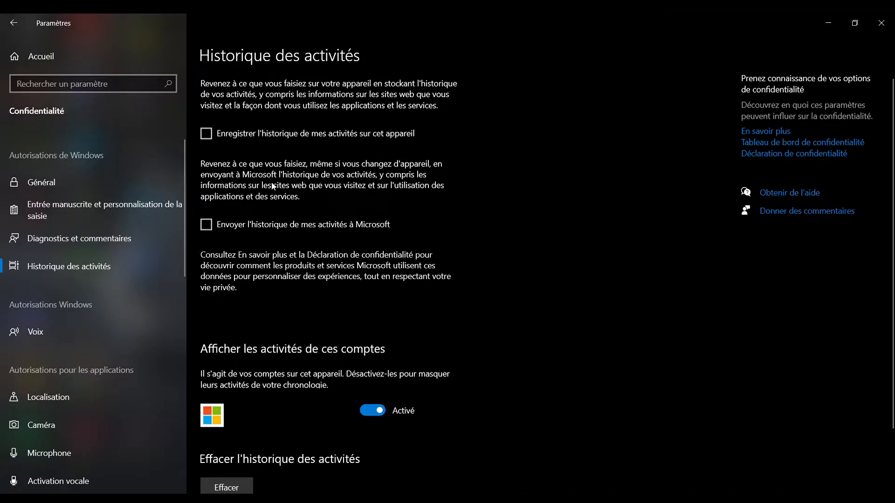
pyautogui.scroll(-2, 435, 237)
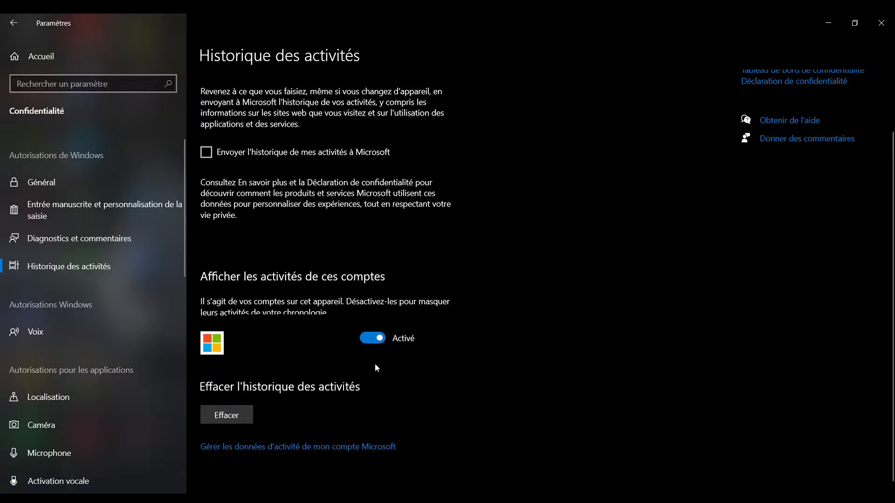
pyautogui.click(375, 338)
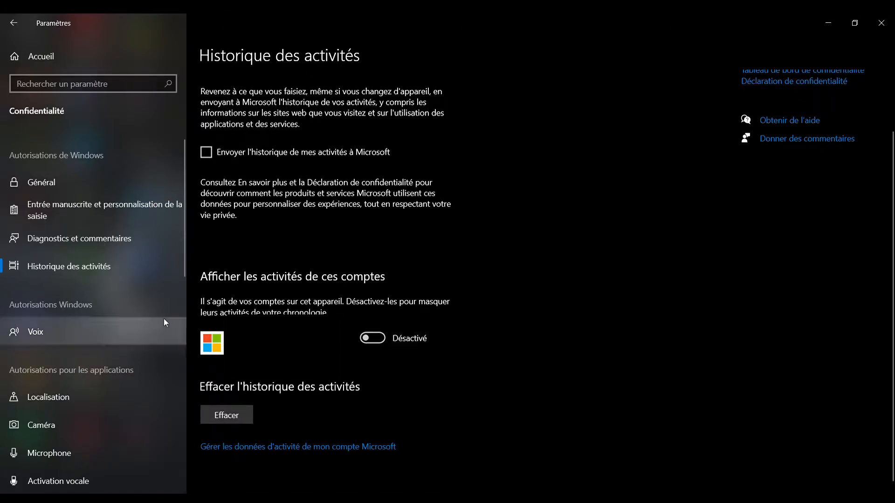
# - Check the online speech recognition setting under Voix and the device and app location access settings under Localisation
pyautogui.click(121, 336)
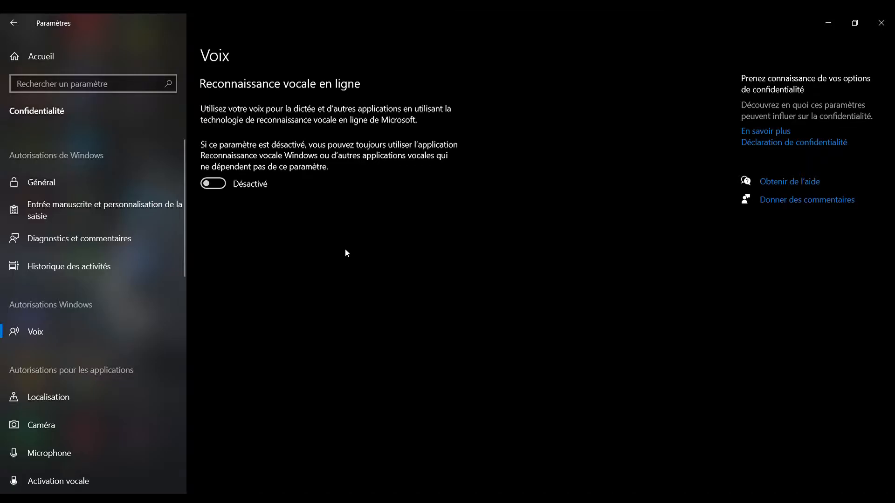
pyautogui.click(128, 393)
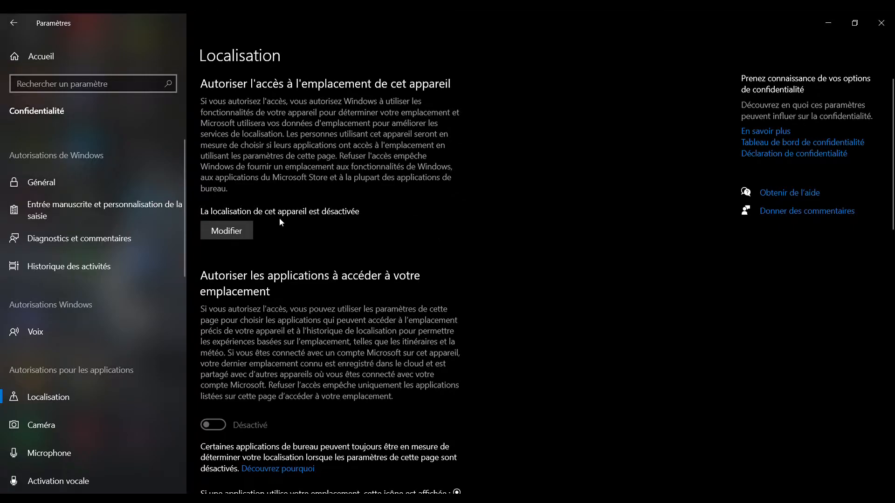
pyautogui.scroll(-2, 442, 240)
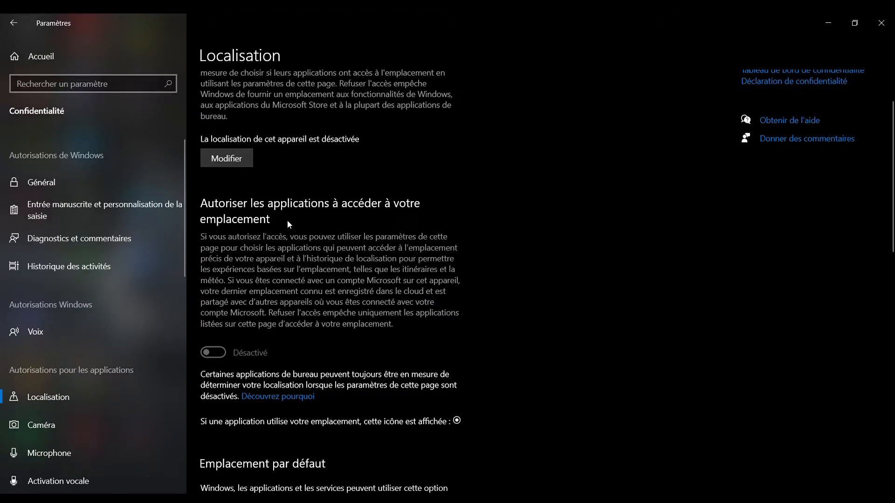
pyautogui.scroll(-2, 418, 251)
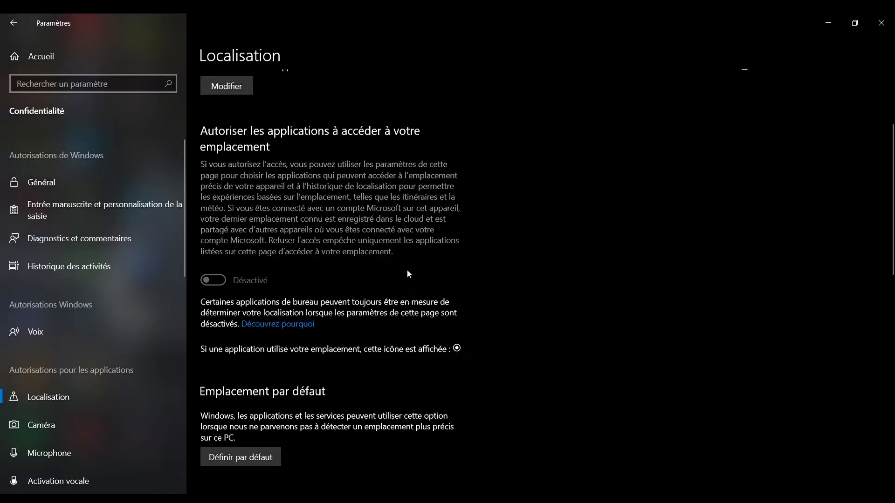
pyautogui.scroll(2, 390, 389)
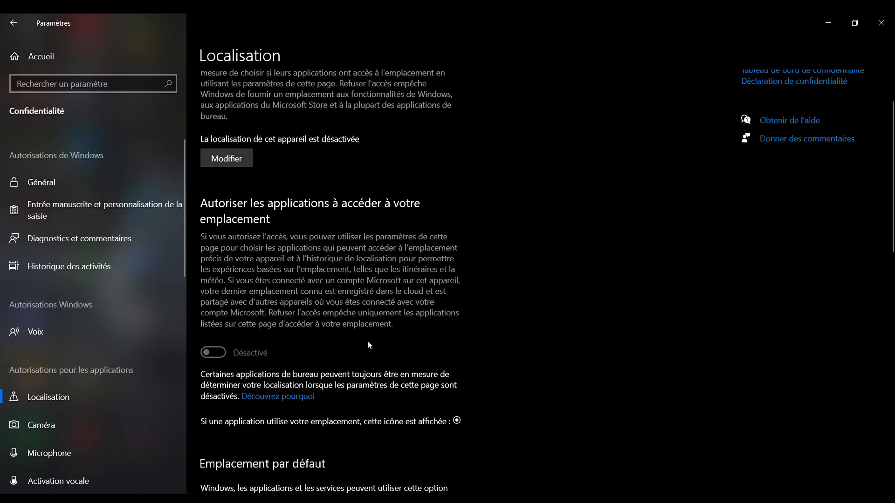
pyautogui.scroll(2, 368, 205)
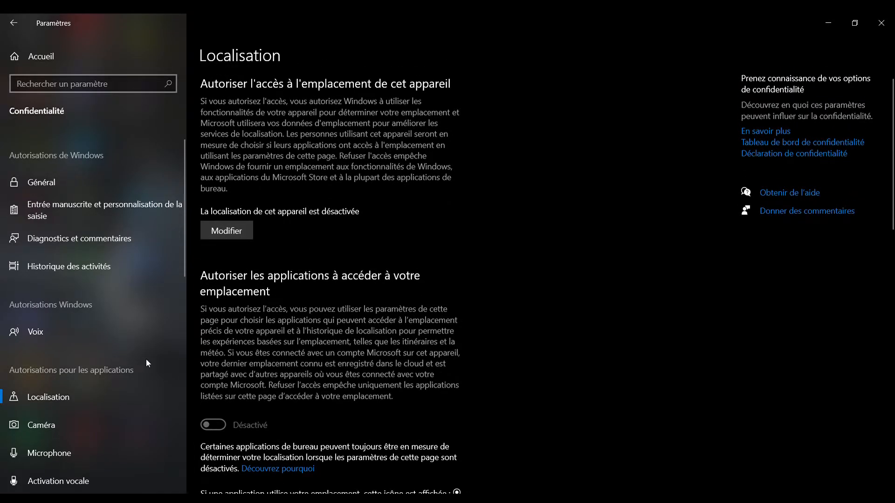
# - Examine the Caméra permissions, covering device access, the Microsoft Store apps and the desktop apps
pyautogui.scroll(-3, 155, 352)
pyautogui.scroll(-2, 151, 344)
pyautogui.scroll(-1, 96, 282)
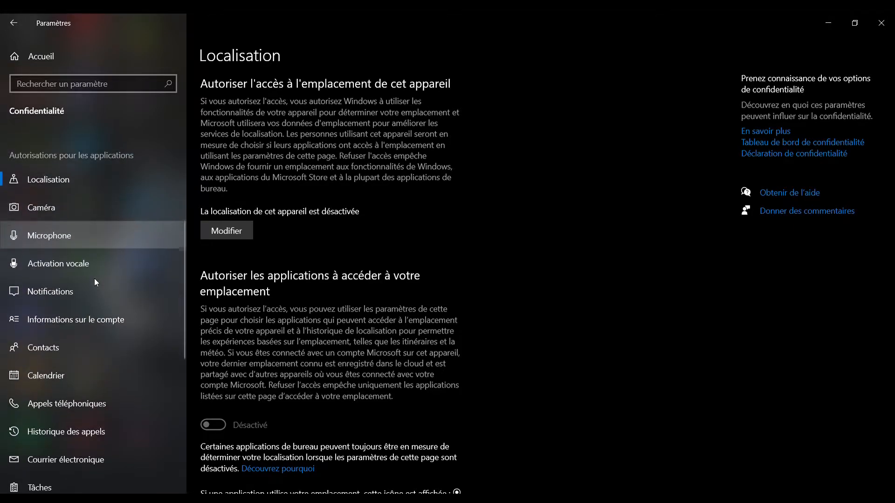
pyautogui.click(110, 203)
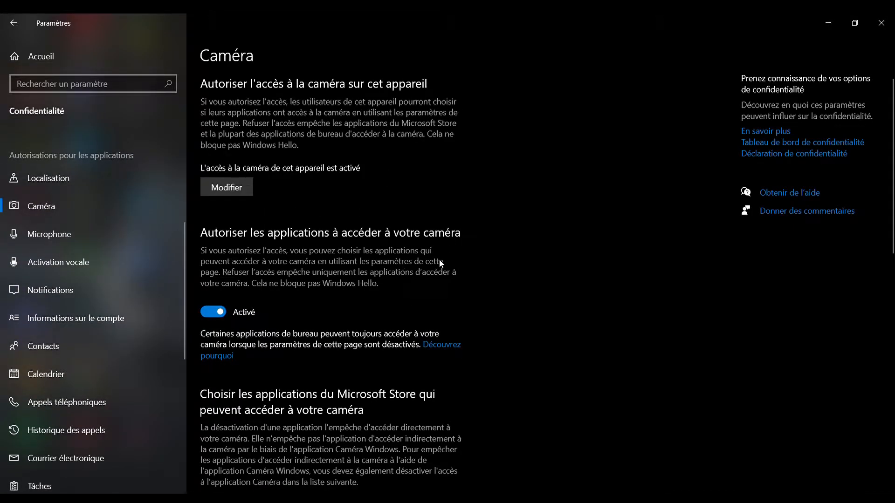
pyautogui.scroll(-6, 441, 247)
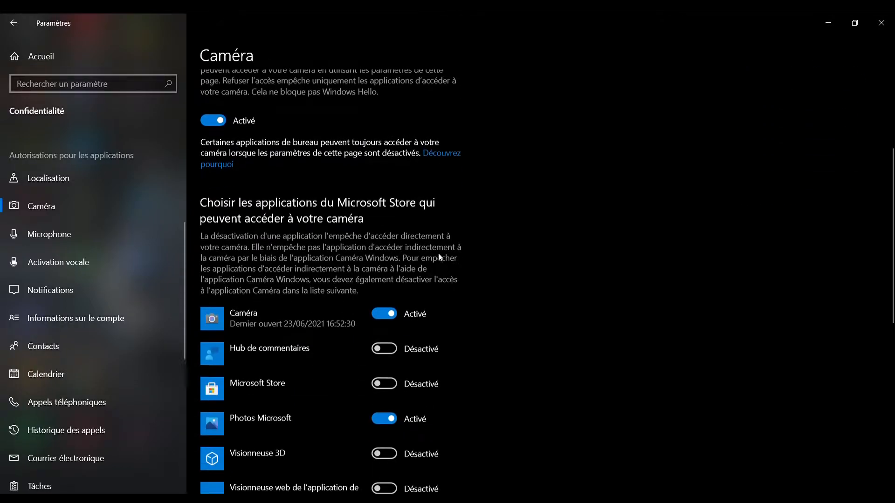
pyautogui.scroll(-1, 439, 258)
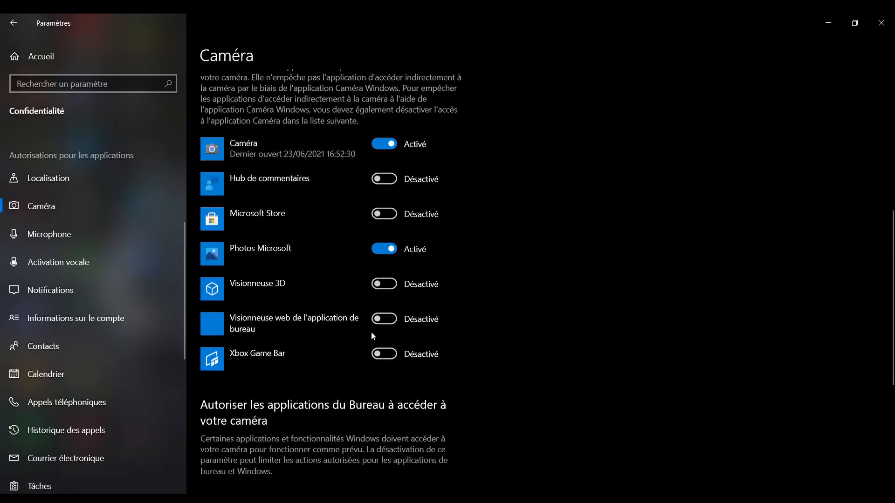
pyautogui.scroll(1, 505, 307)
pyautogui.scroll(-5, 507, 306)
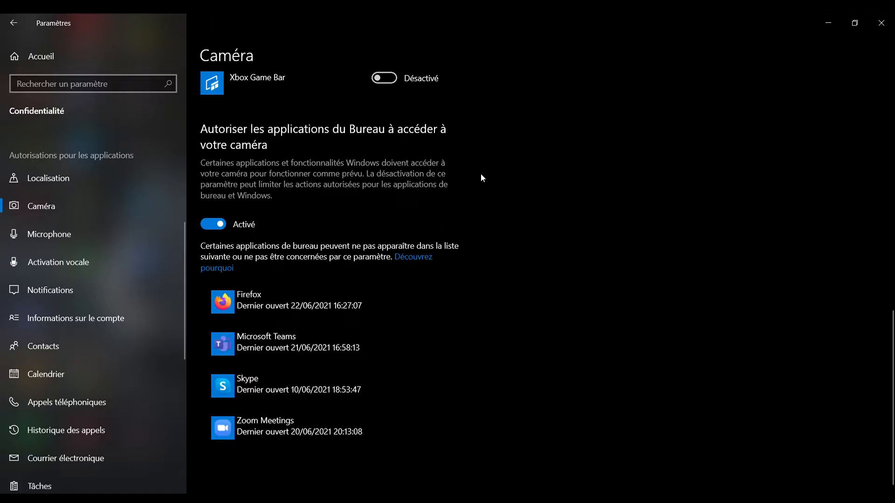
# - Turn camera access for desktop apps off and back on
pyautogui.click(222, 227)
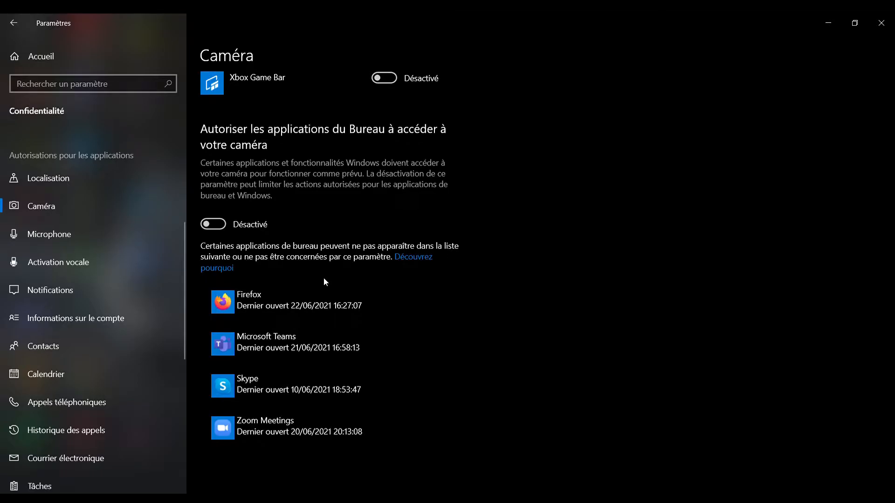
pyautogui.click(219, 224)
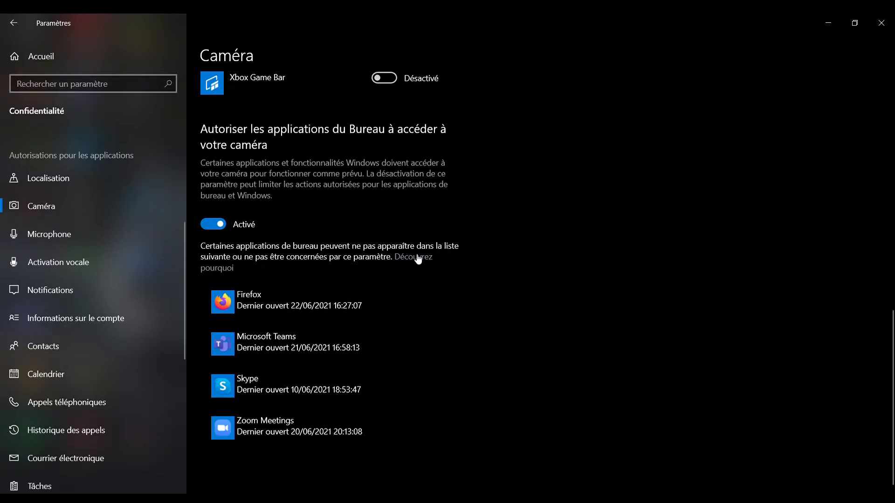
# - Examine the Microphone permissions, covering device access, the individual Microsoft Store apps and the desktop apps
pyautogui.click(114, 239)
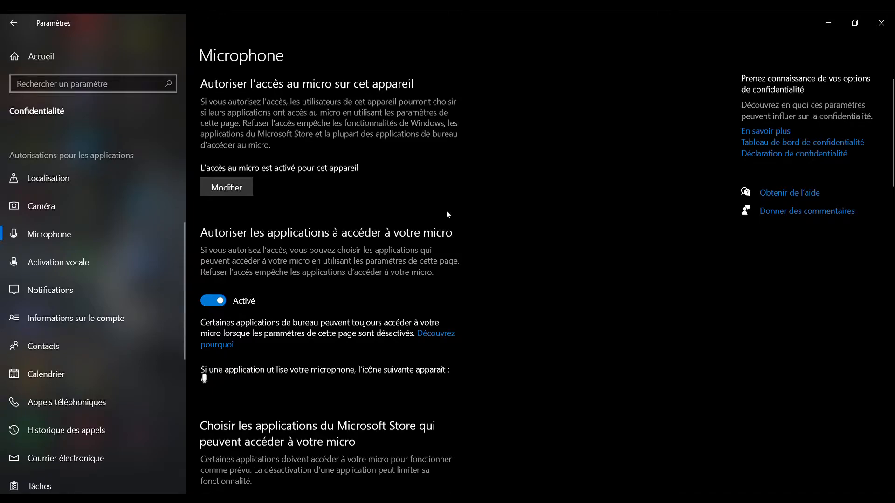
pyautogui.scroll(-3, 421, 228)
pyautogui.scroll(-6, 451, 226)
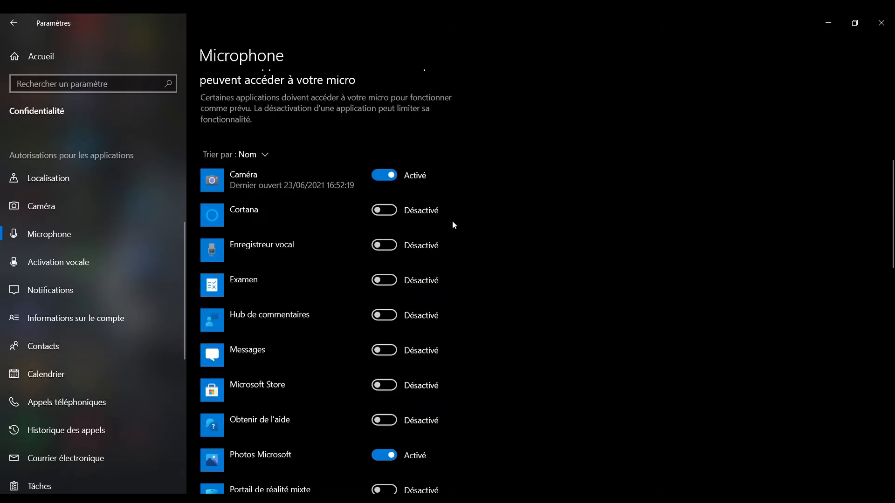
pyautogui.scroll(2, 453, 225)
pyautogui.scroll(2, 477, 257)
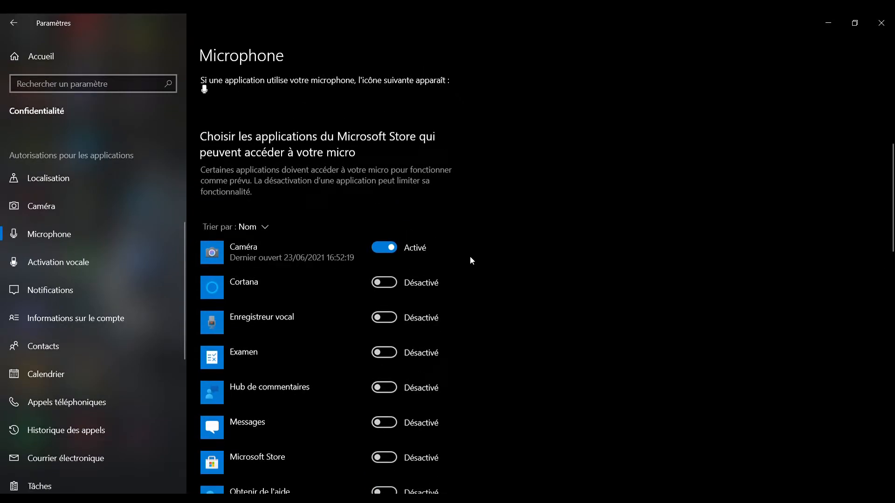
pyautogui.scroll(-2, 466, 251)
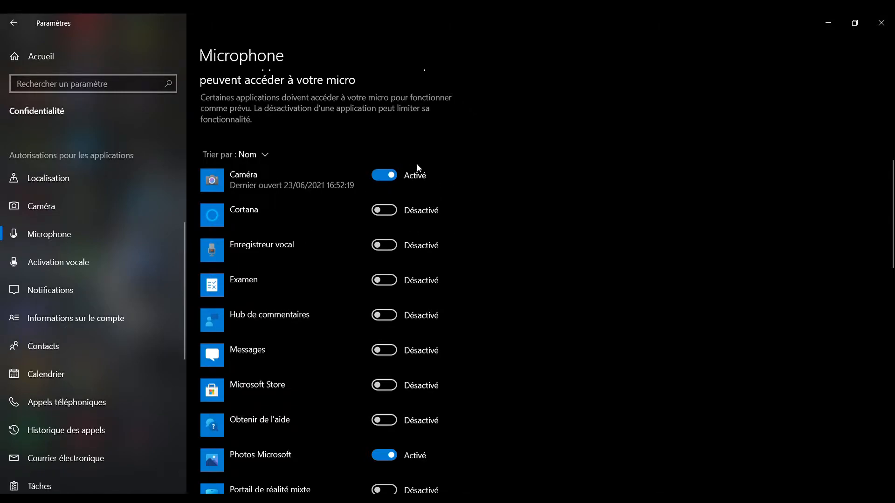
pyautogui.scroll(-6, 493, 206)
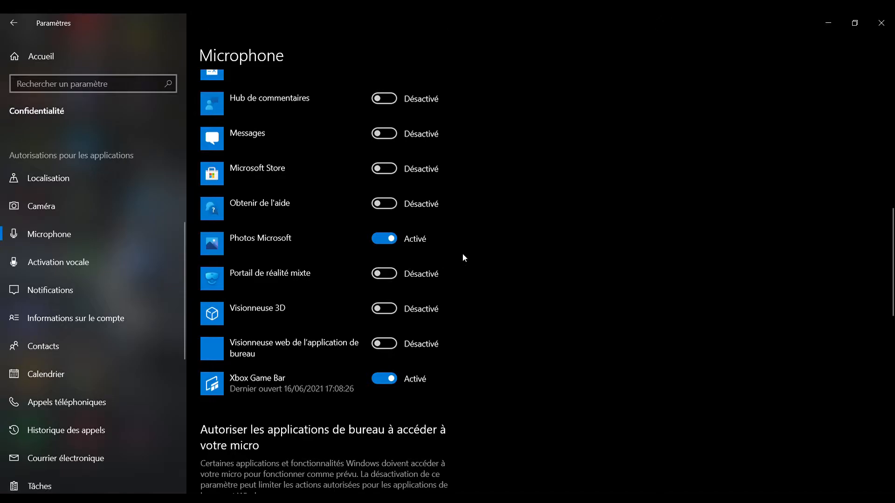
pyautogui.scroll(-2, 462, 255)
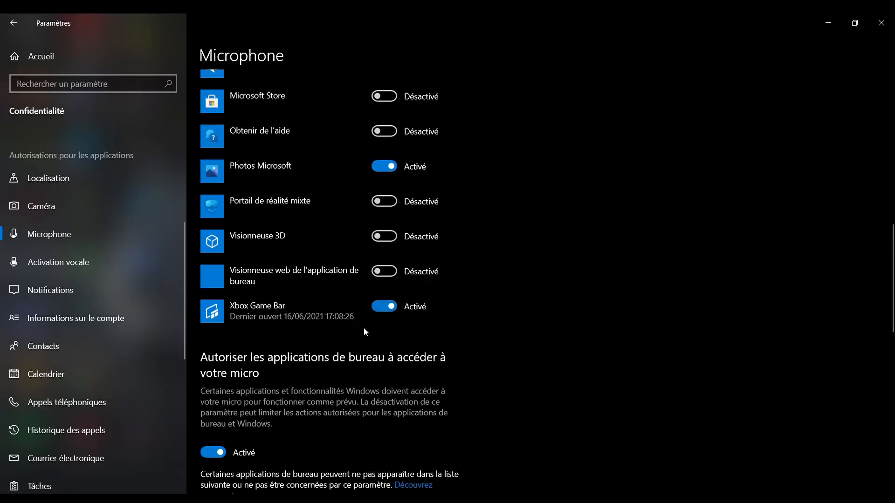
pyautogui.scroll(-8, 418, 299)
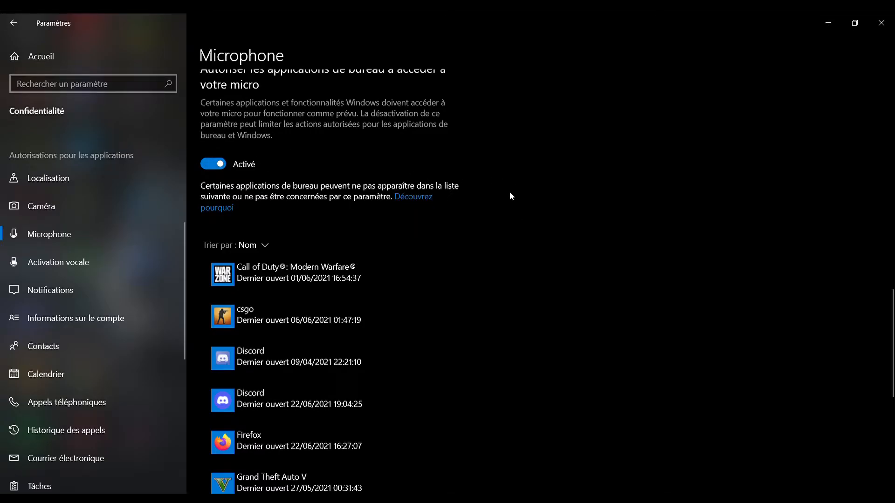
# - On the Activation vocale page, turn off voice activation for apps and the last-used app option for the headset button
pyautogui.press('Down')
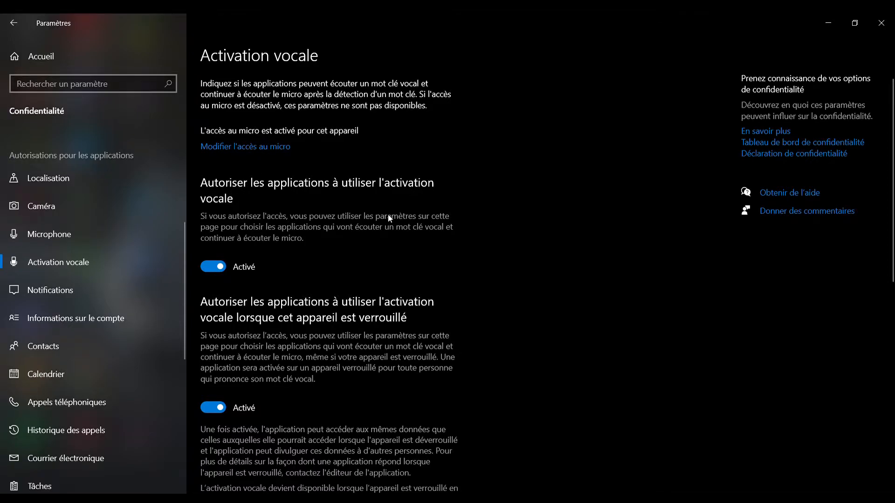
pyautogui.click(232, 260)
pyautogui.scroll(-5, 396, 287)
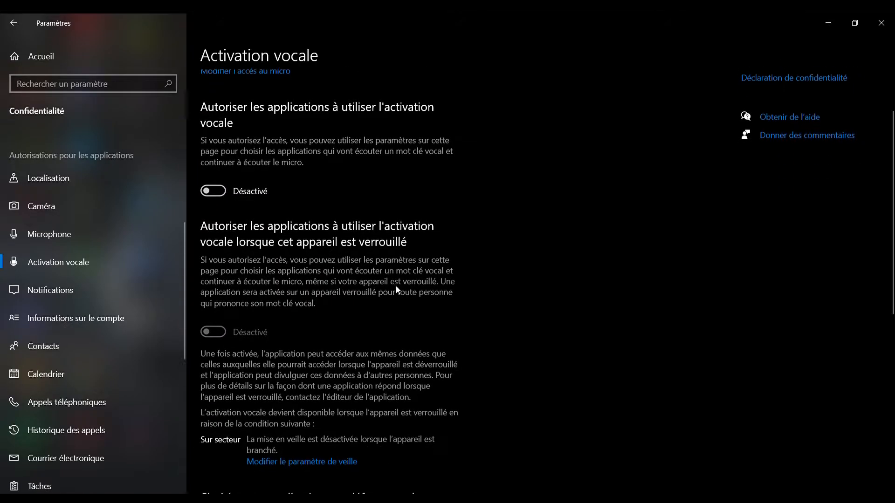
pyautogui.scroll(-3, 415, 280)
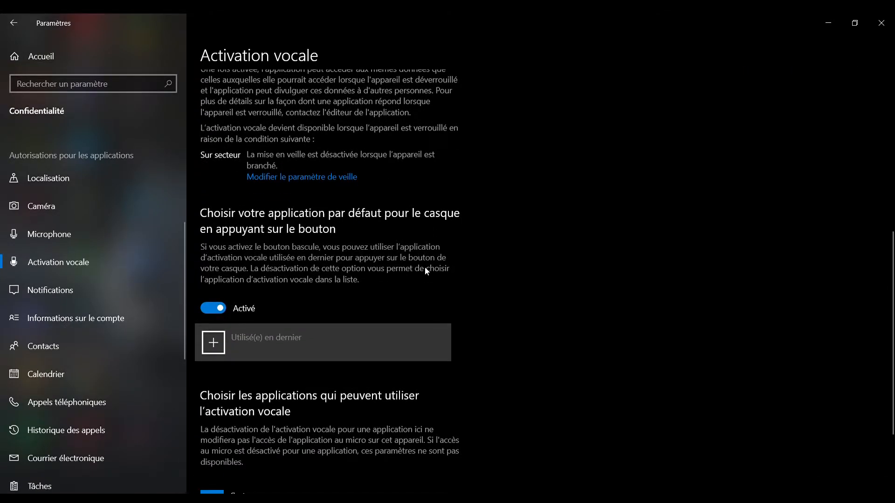
pyautogui.scroll(-2, 426, 270)
pyautogui.scroll(-1, 424, 268)
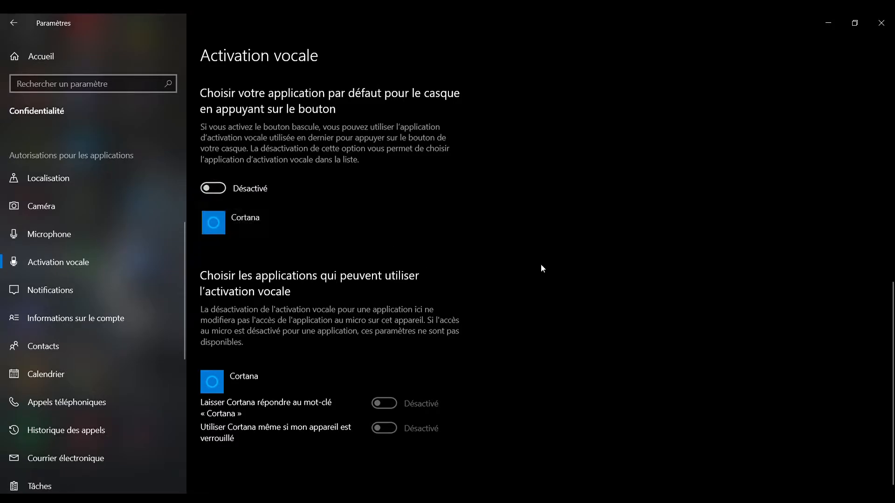
# - On the Notifications page, turn app access to notifications off and back on
pyautogui.scroll(6, 482, 296)
pyautogui.scroll(4, 492, 284)
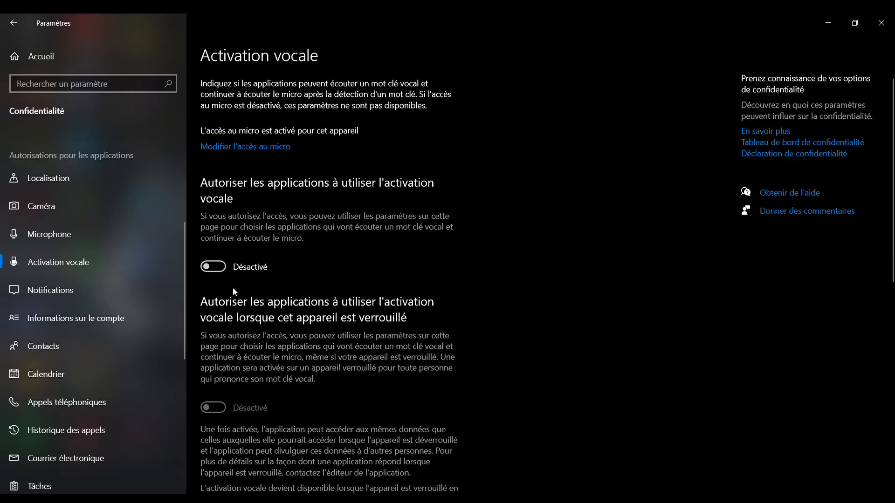
pyautogui.click(101, 289)
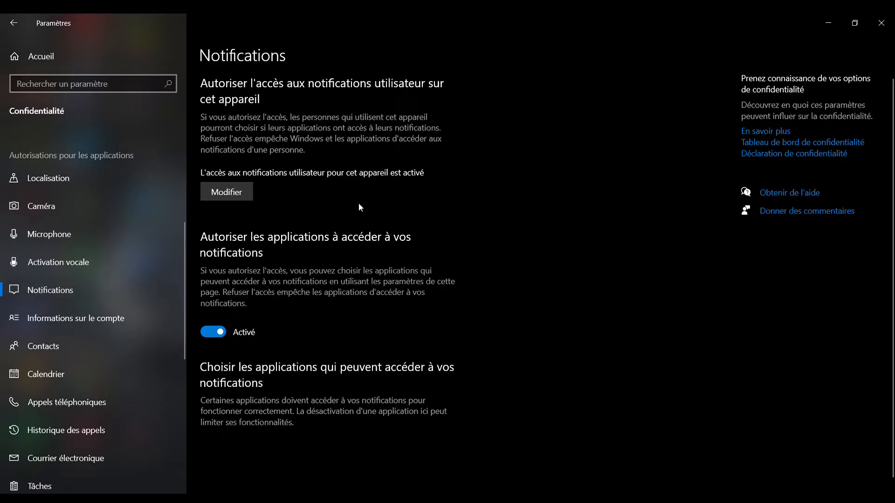
pyautogui.scroll(-1, 358, 204)
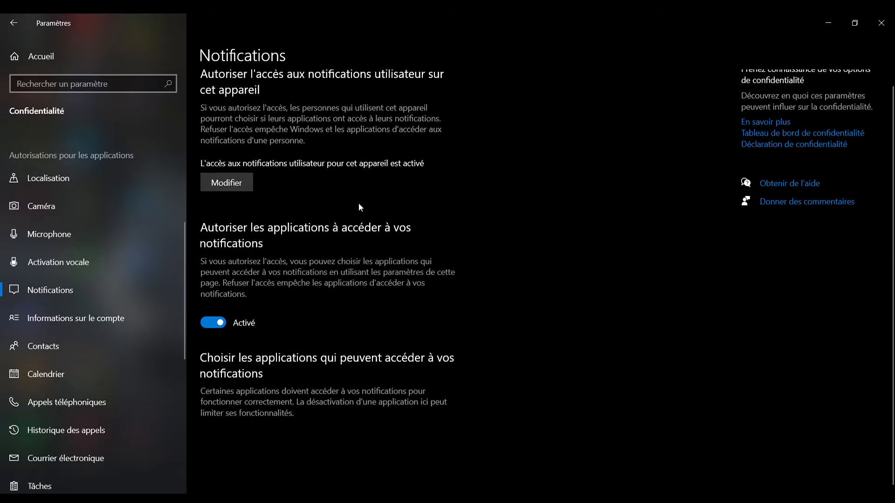
pyautogui.click(219, 322)
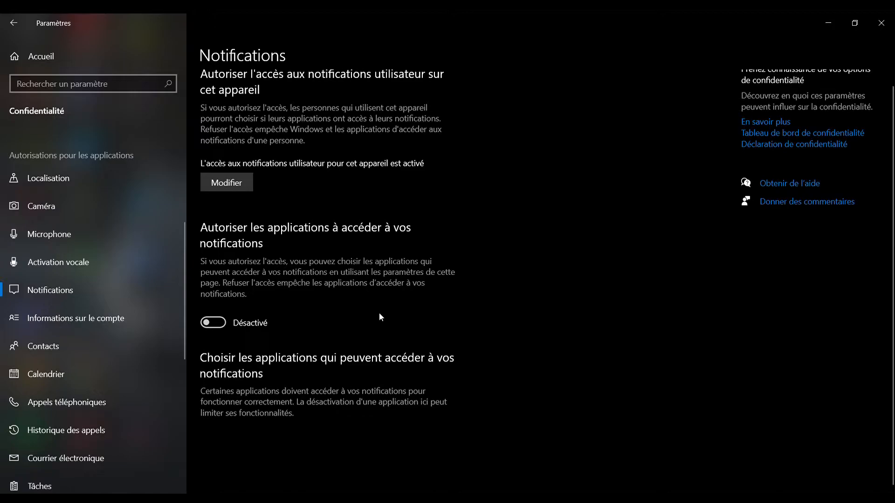
pyautogui.click(210, 324)
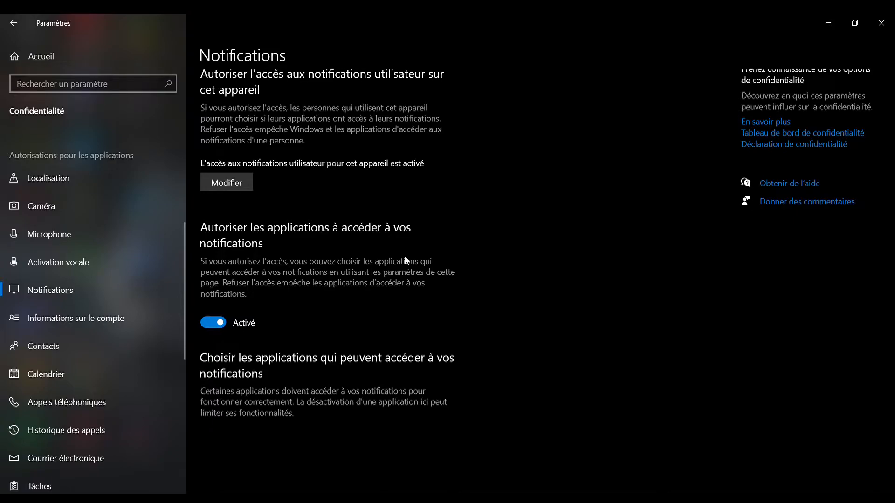
# - Turn off app access to account information on the Informations sur le compte page and to contacts on the Contacts page
pyautogui.click(136, 306)
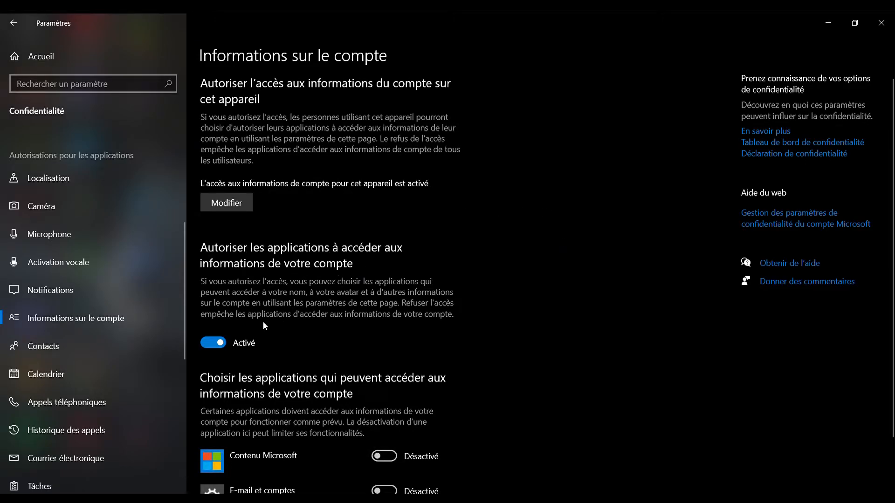
pyautogui.click(213, 342)
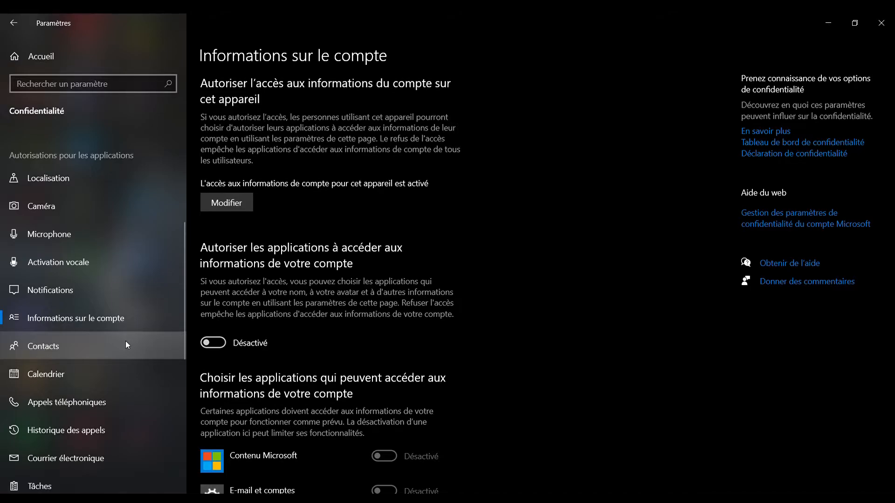
pyautogui.scroll(-5, 126, 342)
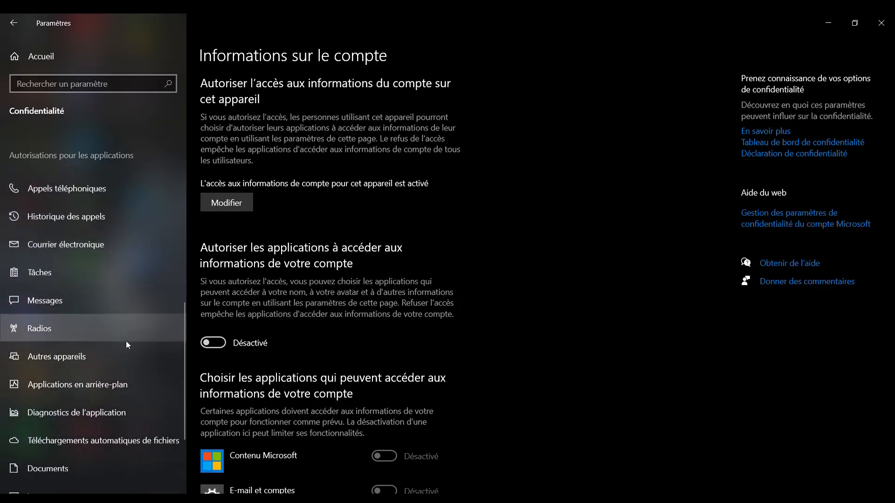
pyautogui.scroll(4, 125, 340)
pyautogui.click(77, 289)
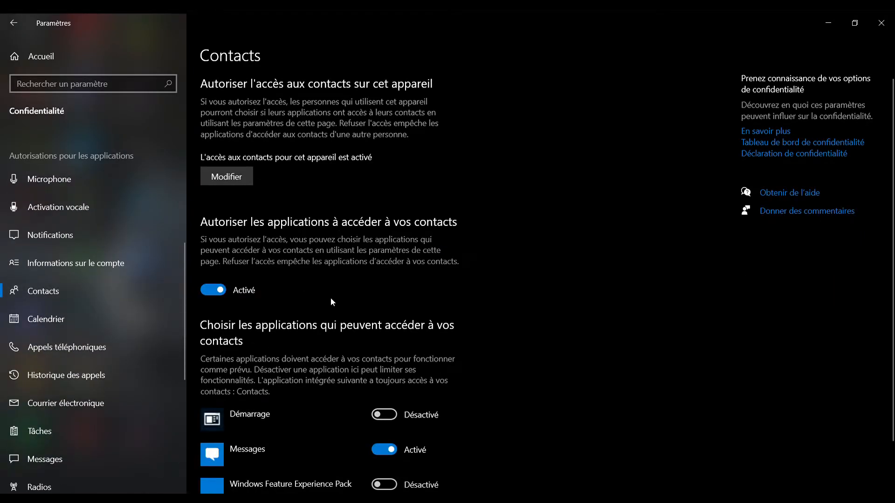
pyautogui.click(230, 288)
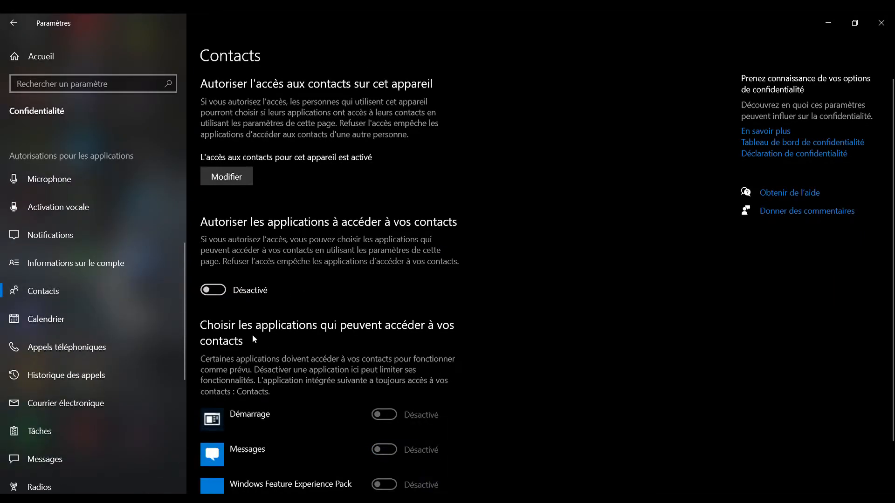
# - Turn off app access to the calendar and app permission to make phone calls on the Calendrier and Appels téléphoniques pages
pyautogui.click(86, 320)
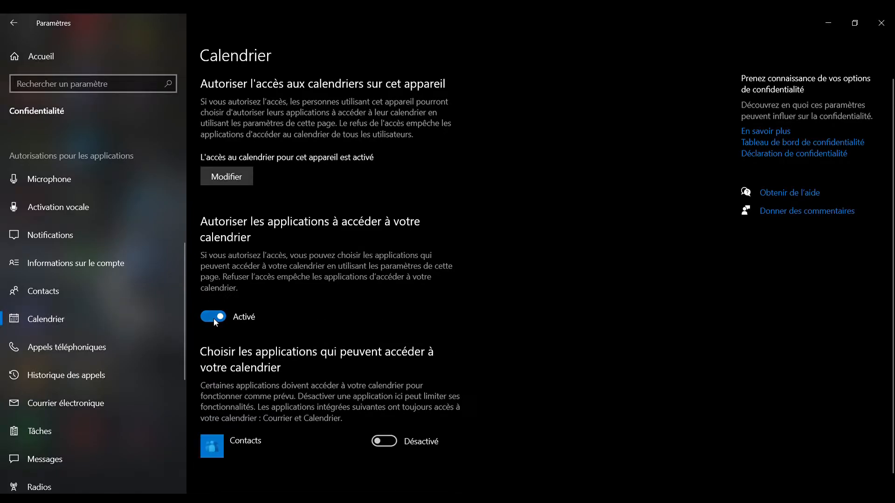
pyautogui.click(213, 318)
pyautogui.click(144, 348)
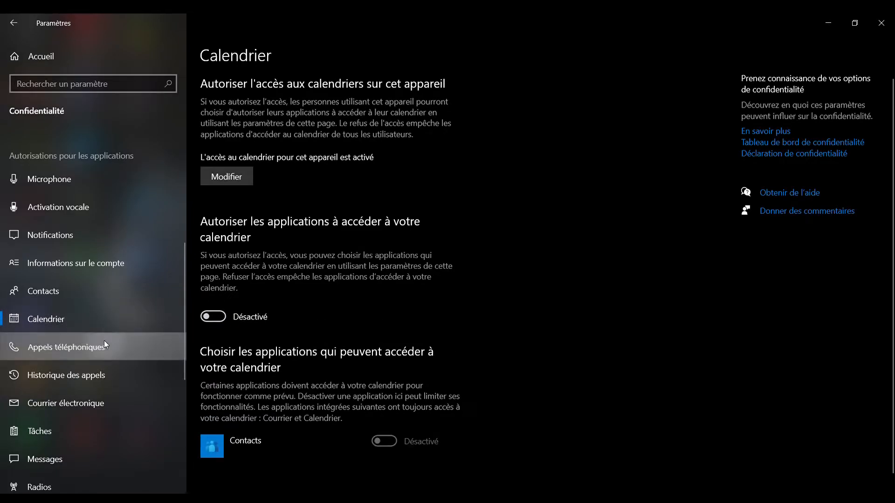
pyautogui.click(219, 371)
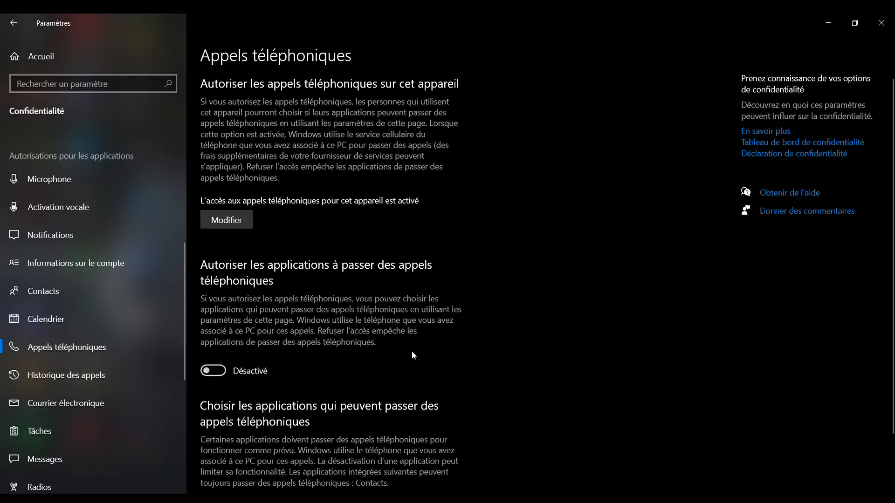
# - Turn off app access to call history and e-mail on the Historique des appels and Courrier électronique pages
pyautogui.scroll(-1, 412, 356)
pyautogui.click(80, 375)
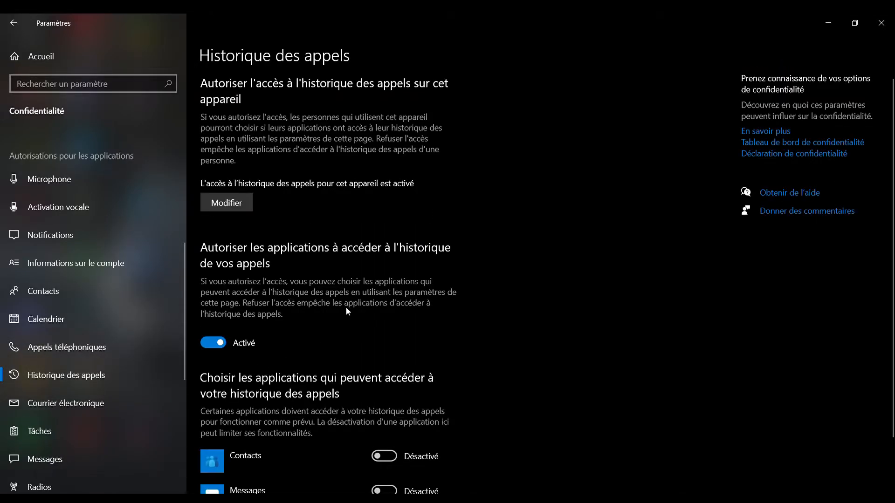
pyautogui.click(261, 342)
pyautogui.click(95, 403)
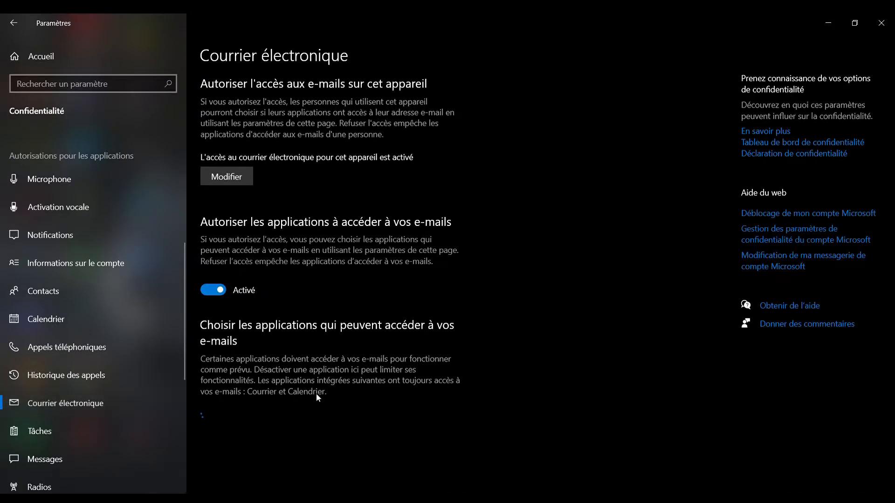
pyautogui.click(212, 291)
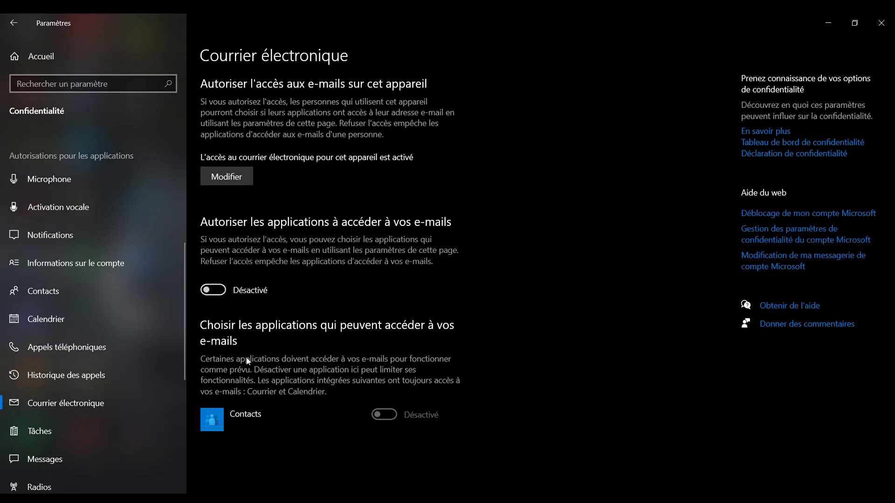
# - Check the Tâches permissions and turn off app access to messages on the Messages page
pyautogui.click(127, 428)
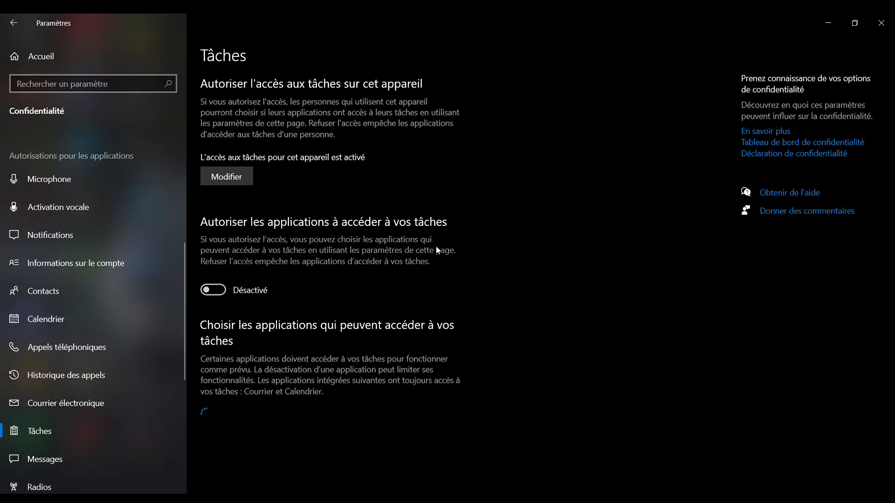
pyautogui.click(74, 466)
pyautogui.click(219, 329)
# - Turn off app control of the device's transmitters under Radios and communication with unpaired devices under Autres appareils
pyautogui.scroll(-2, 94, 419)
pyautogui.click(80, 436)
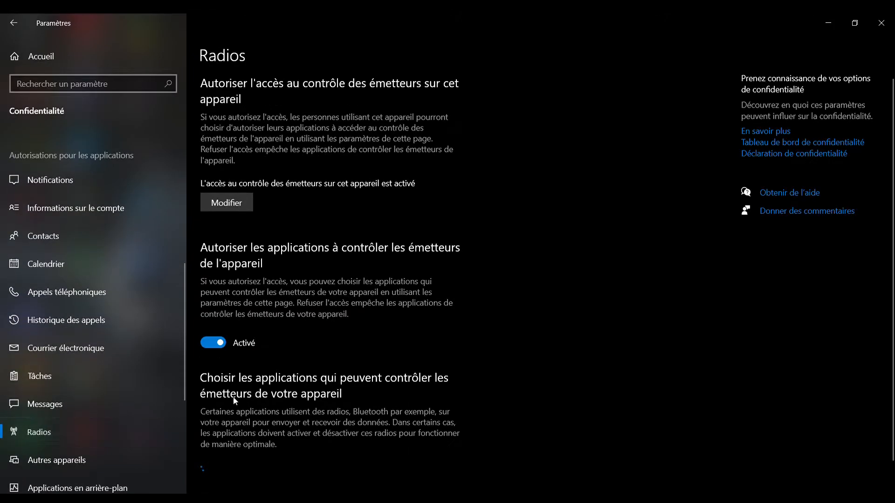
pyautogui.click(223, 343)
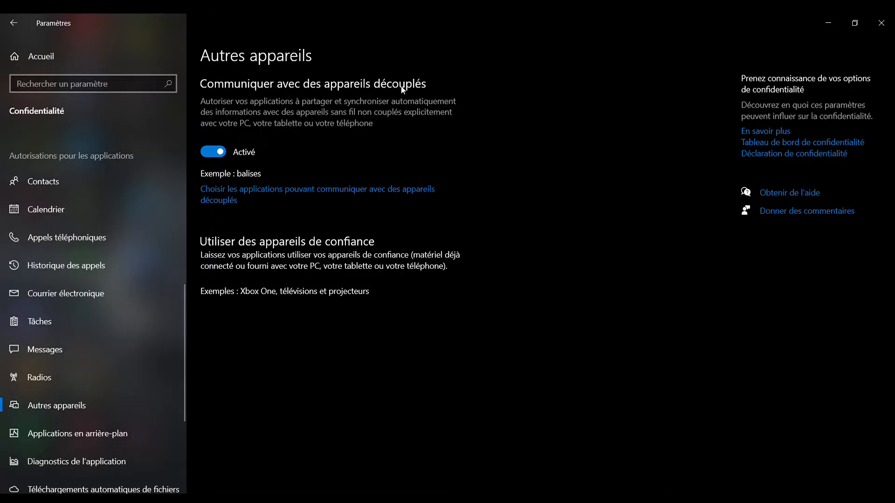
pyautogui.click(215, 151)
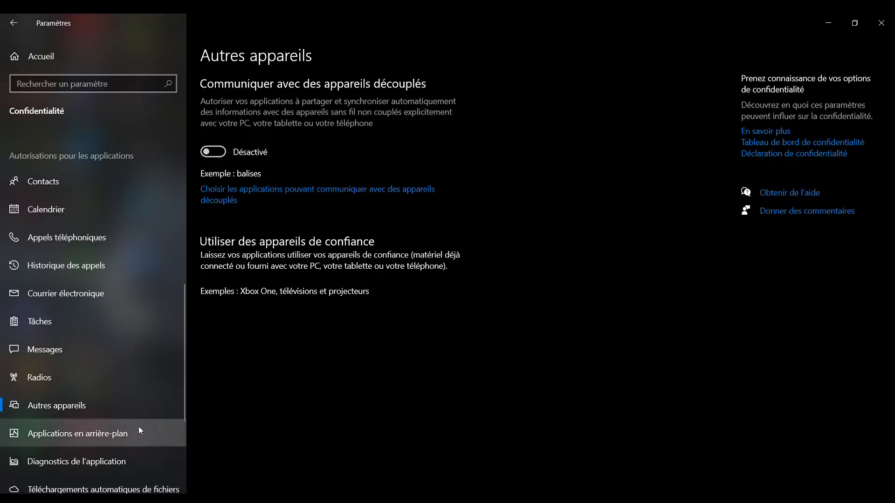
# - On the Applications en arrière-plan page, disable background activity for Cartes, Cortana, Astuces, and Alarmes et horloge
pyautogui.click(129, 435)
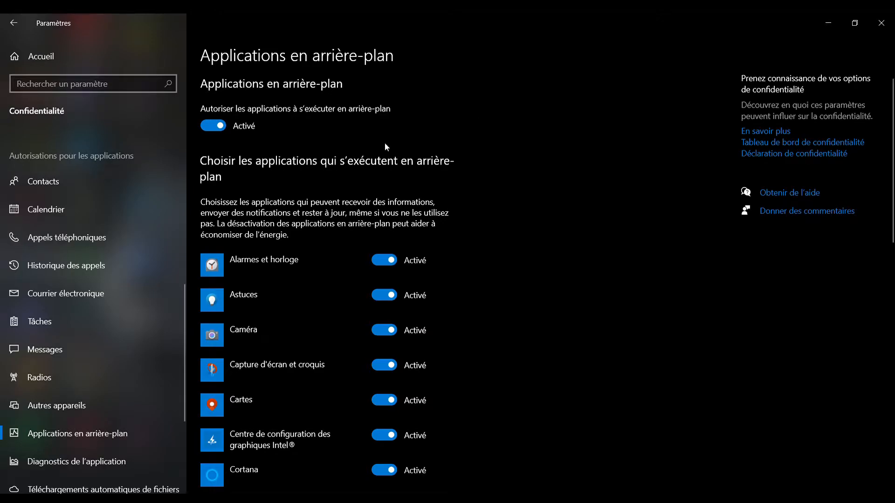
pyautogui.scroll(-3, 505, 227)
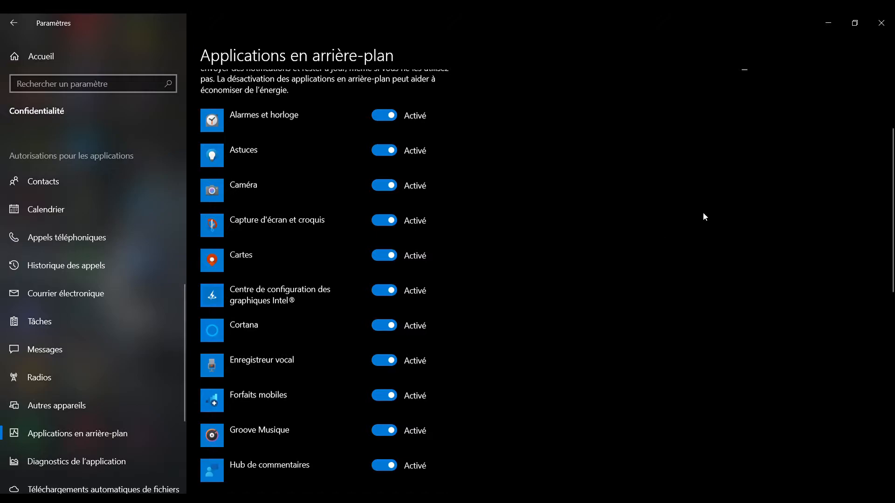
pyautogui.click(385, 256)
pyautogui.click(391, 329)
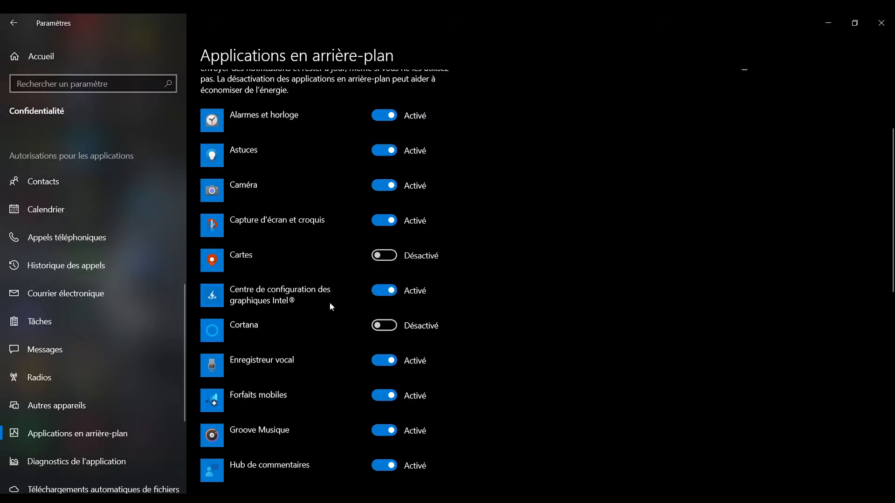
pyautogui.click(382, 149)
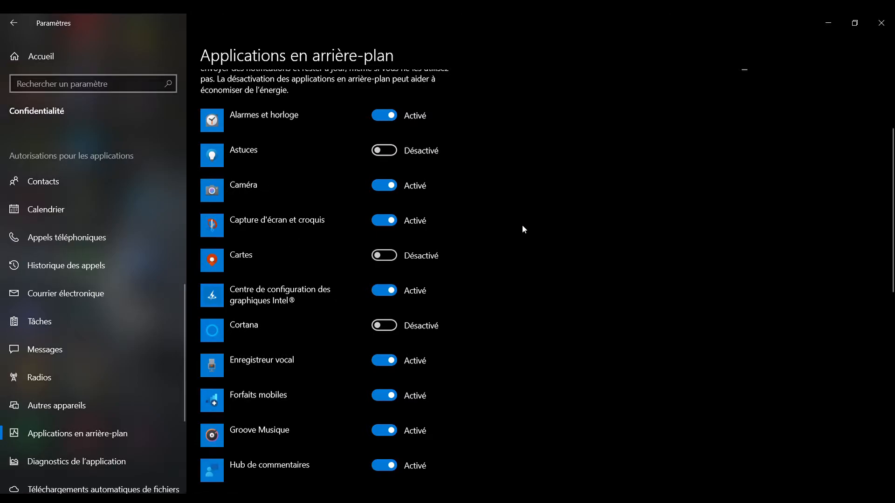
pyautogui.click(384, 115)
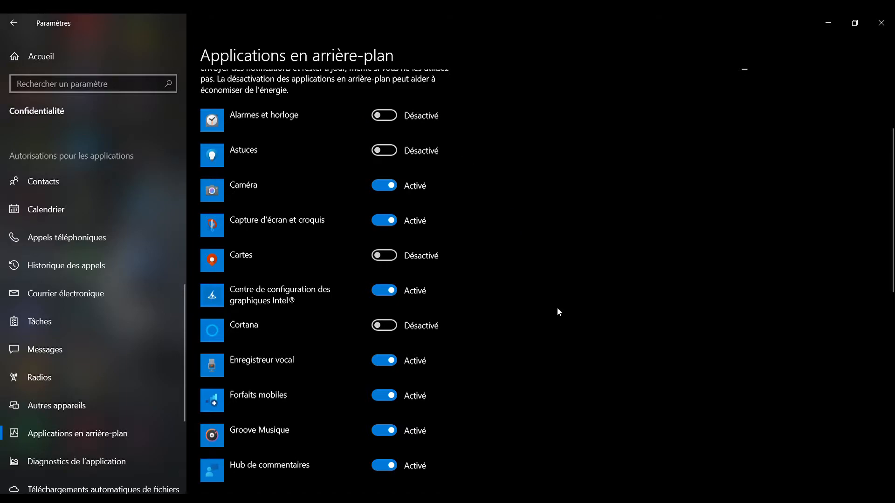
# - Disable background activity for Enregistreur vocal, Forfaits mobiles, Hub de commentaires, Messages and Microsoft Store
pyautogui.click(384, 361)
pyautogui.click(384, 396)
pyautogui.scroll(-4, 517, 392)
pyautogui.click(385, 319)
pyautogui.scroll(-1, 462, 361)
pyautogui.scroll(-1, 465, 363)
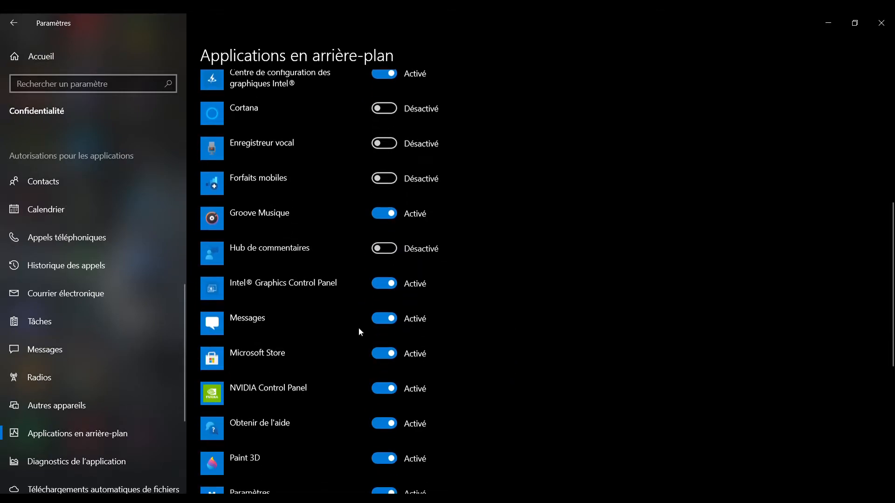
pyautogui.click(379, 321)
pyautogui.click(387, 353)
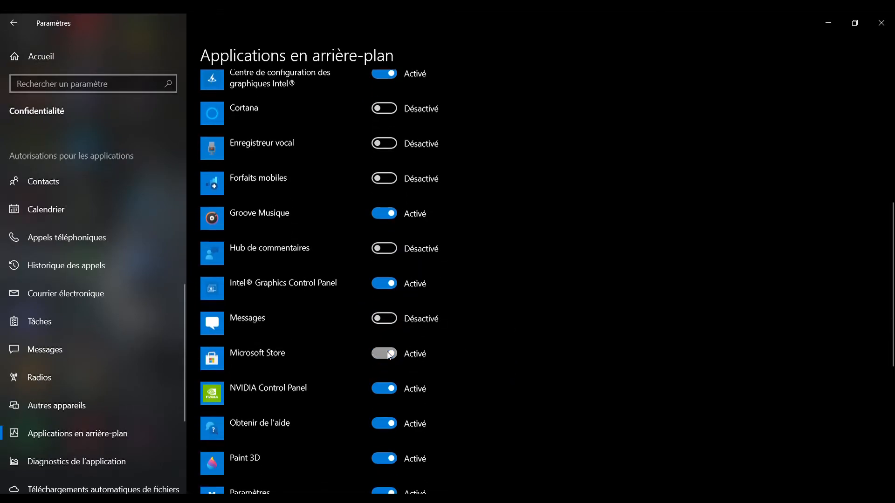
# - Disable background activity for Paint 3D, Obtenir de l'aide, Print 3D and Pense-bêtes, and review the app list
pyautogui.scroll(-3, 569, 375)
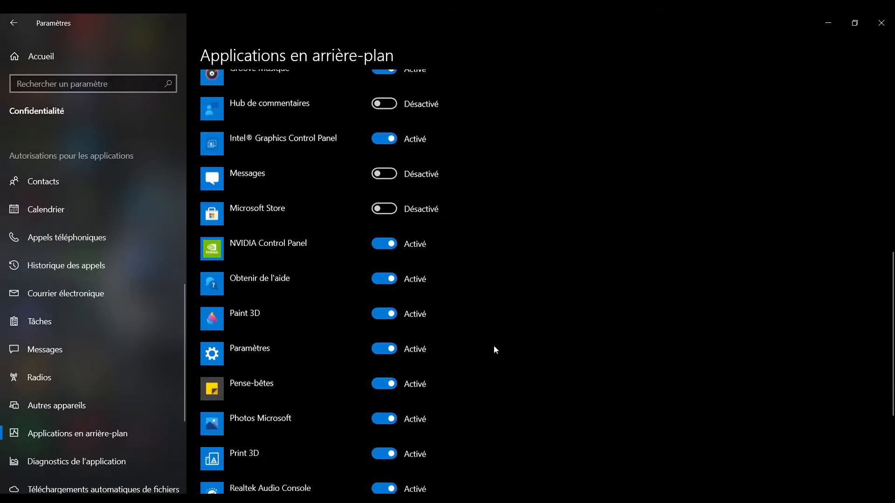
pyautogui.click(386, 316)
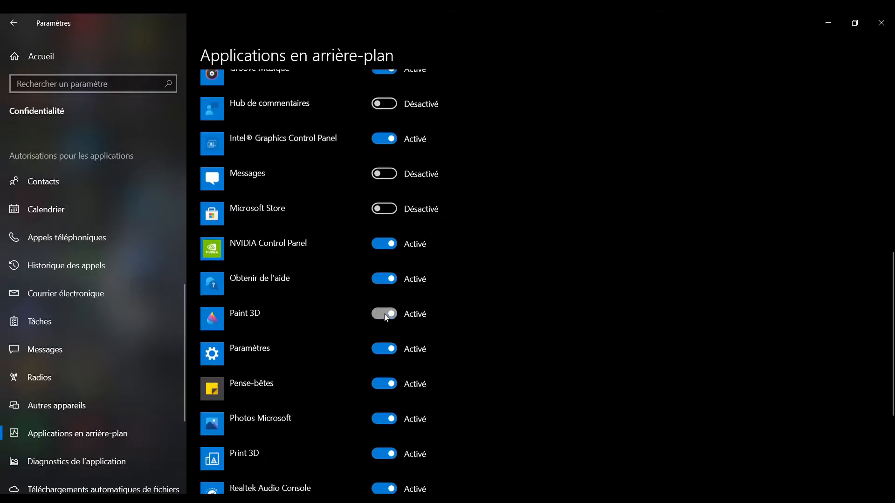
pyautogui.click(391, 279)
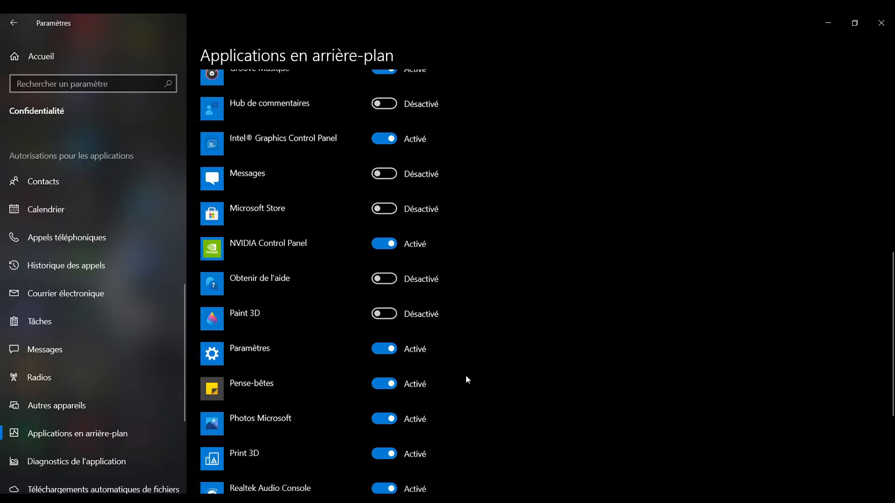
pyautogui.scroll(-2, 466, 377)
pyautogui.scroll(-2, 478, 372)
pyautogui.click(384, 251)
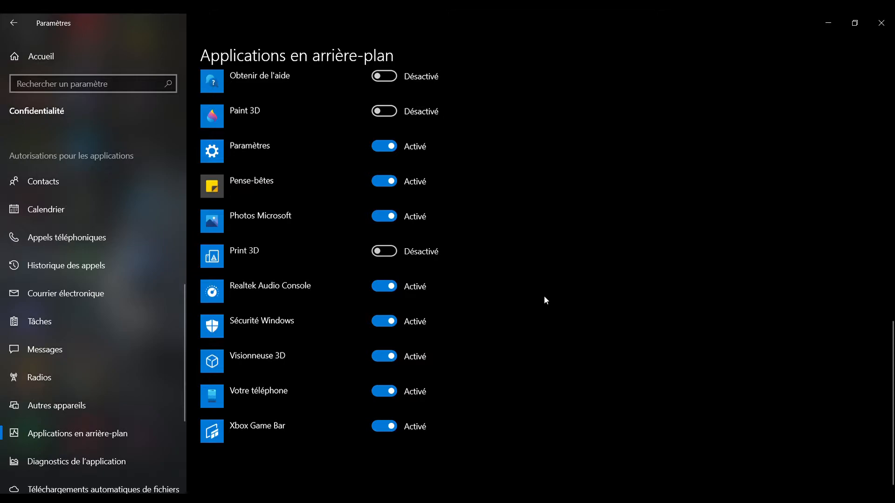
pyautogui.click(384, 182)
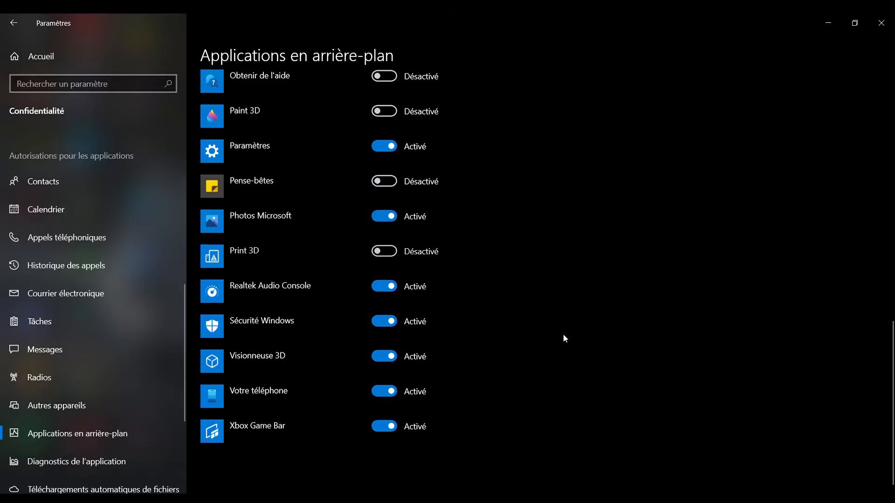
pyautogui.scroll(8, 507, 330)
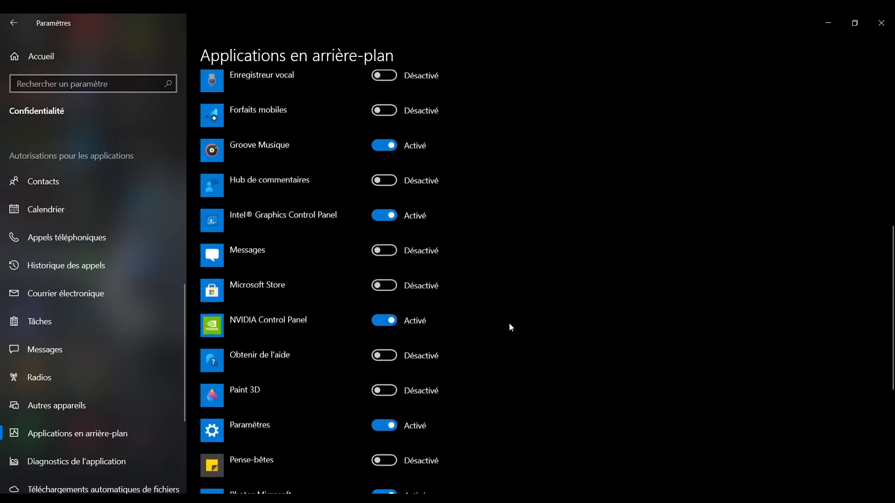
pyautogui.scroll(1, 510, 327)
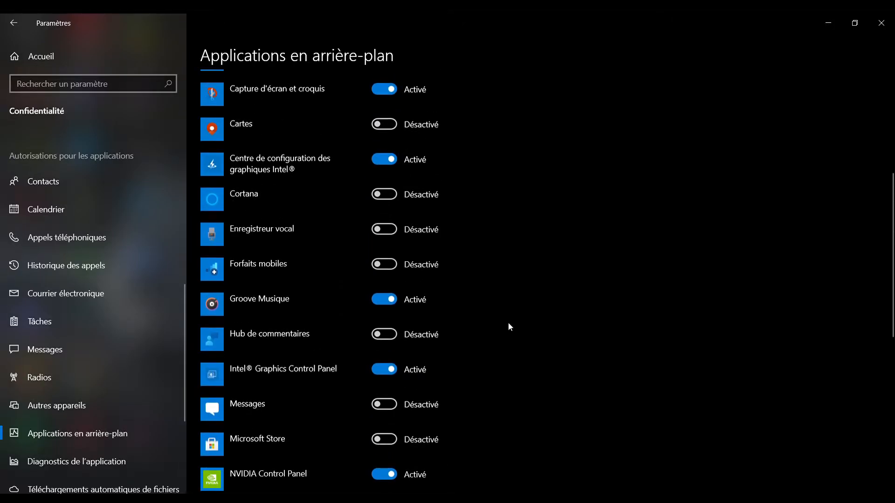
pyautogui.scroll(3, 508, 323)
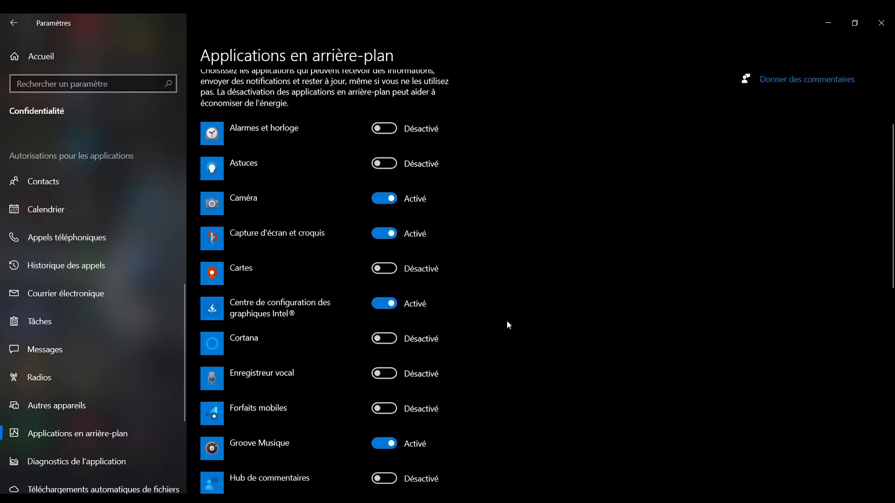
# - Check the Téléchargements automatiques de fichiers page and turn off app access to the documents library under Documents
pyautogui.scroll(-7, 494, 270)
pyautogui.scroll(-2, 117, 372)
pyautogui.click(93, 380)
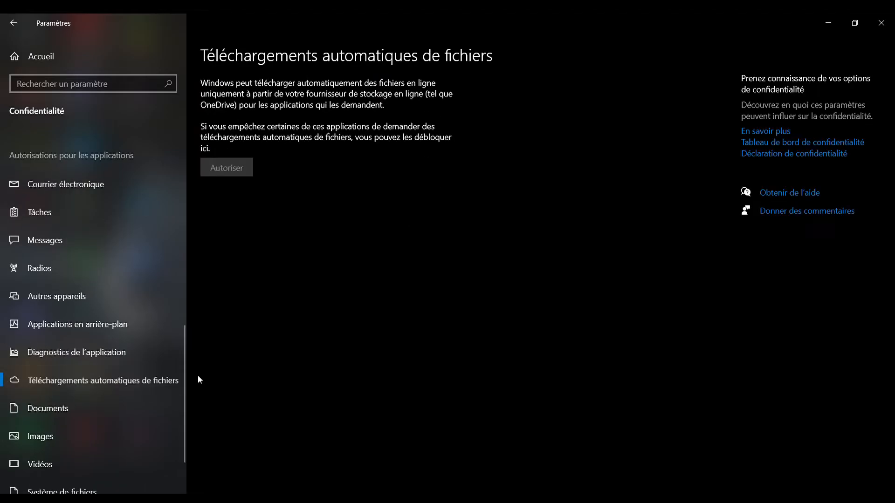
pyautogui.click(81, 404)
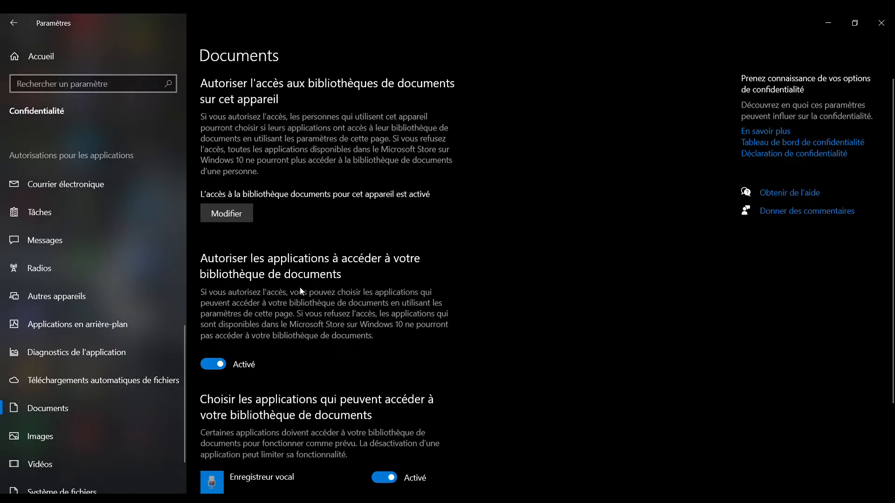
pyautogui.scroll(-3, 464, 291)
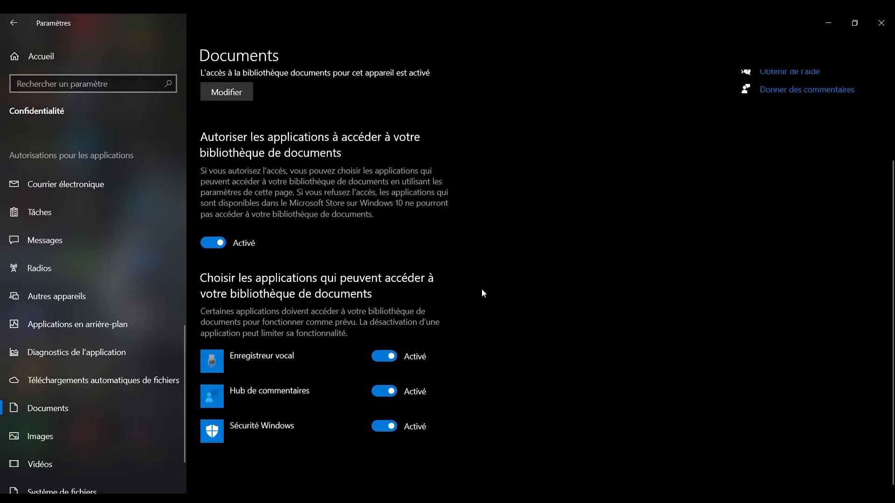
pyautogui.click(213, 243)
# - Turn off app access to the pictures library under Images and review that page's settings
pyautogui.click(91, 441)
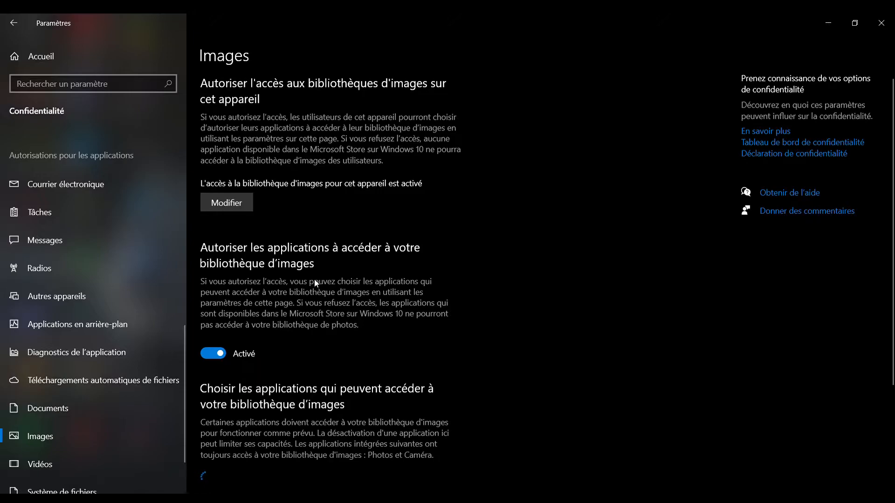
pyautogui.scroll(-3, 314, 278)
pyautogui.click(237, 208)
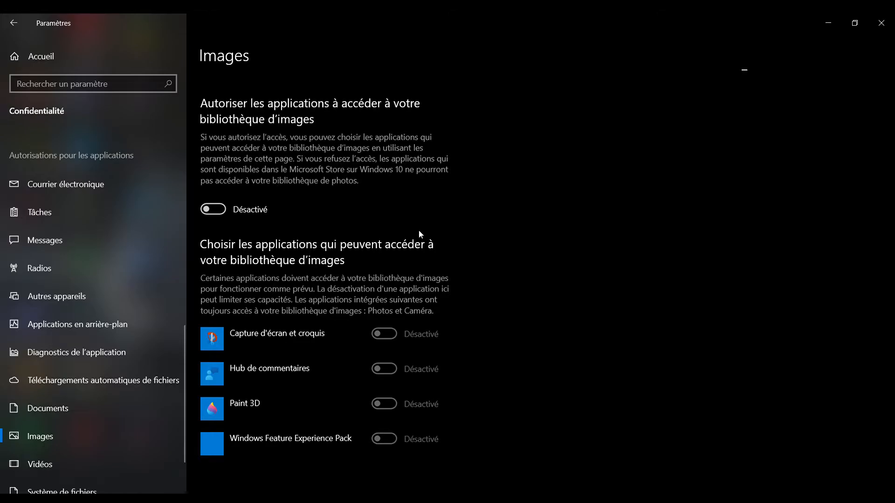
pyautogui.scroll(2, 420, 230)
pyautogui.scroll(2, 425, 234)
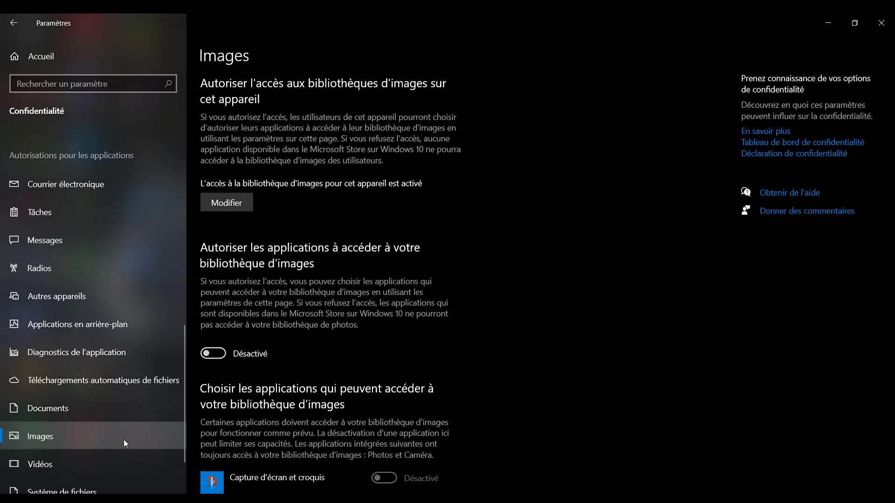
# - View the Vidéos permissions page and turn off app access to the file system under Système de fichiers
pyautogui.scroll(-2, 121, 436)
pyautogui.click(108, 410)
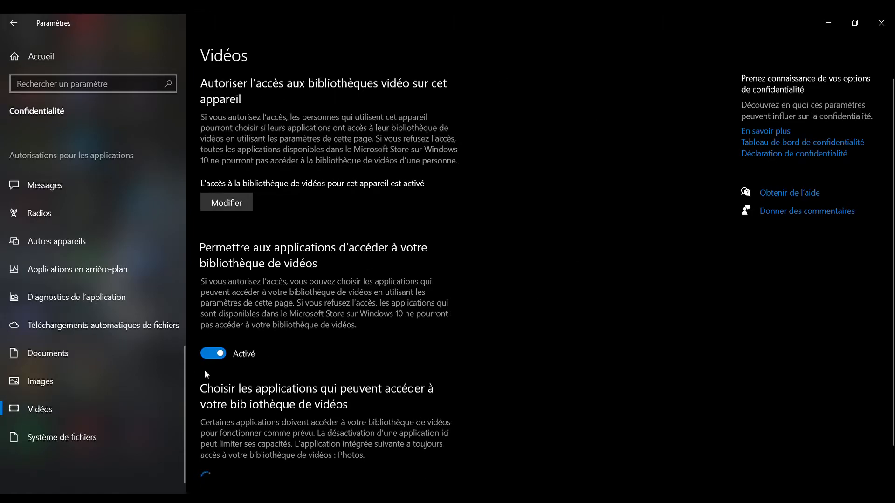
pyautogui.click(111, 436)
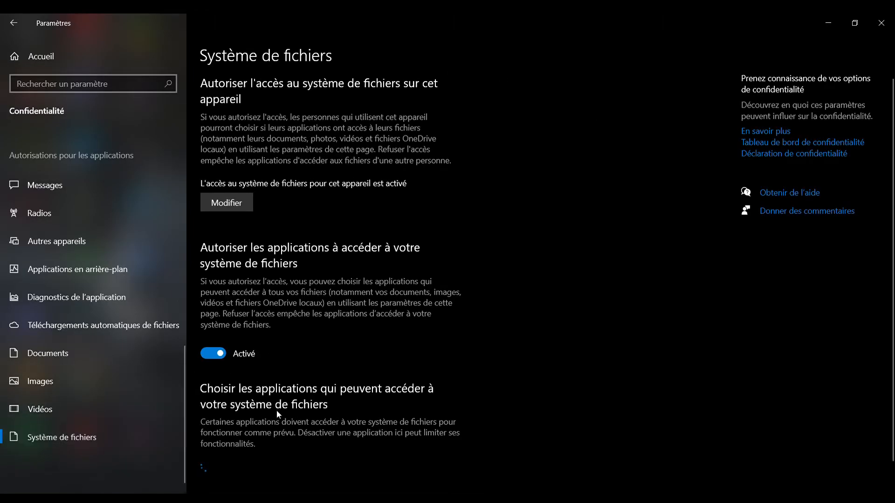
pyautogui.click(212, 355)
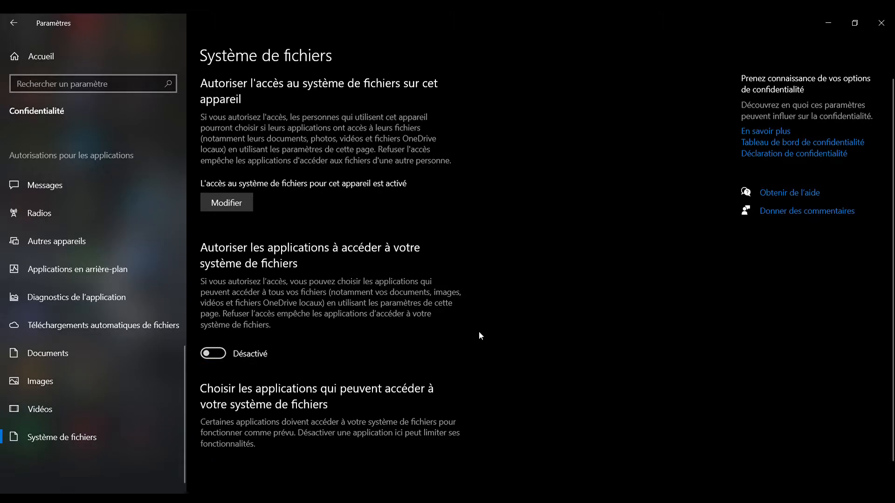
# - Clear the stored clipboard data on the Presse-papiers page of the Système settings
pyautogui.click(7, 19)
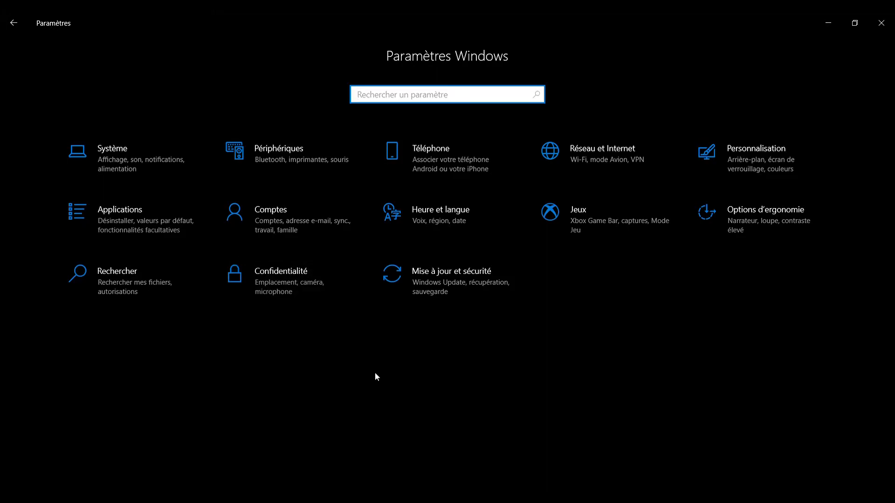
pyautogui.click(146, 136)
pyautogui.scroll(-1, 125, 364)
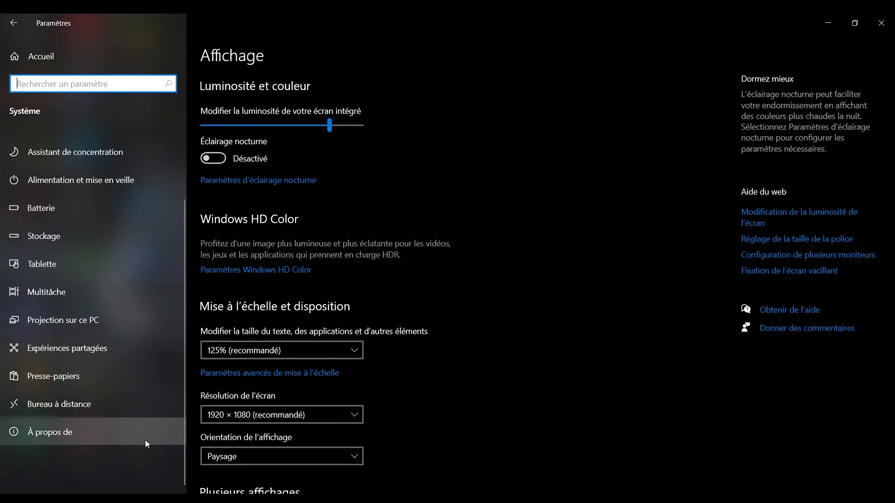
pyautogui.click(74, 376)
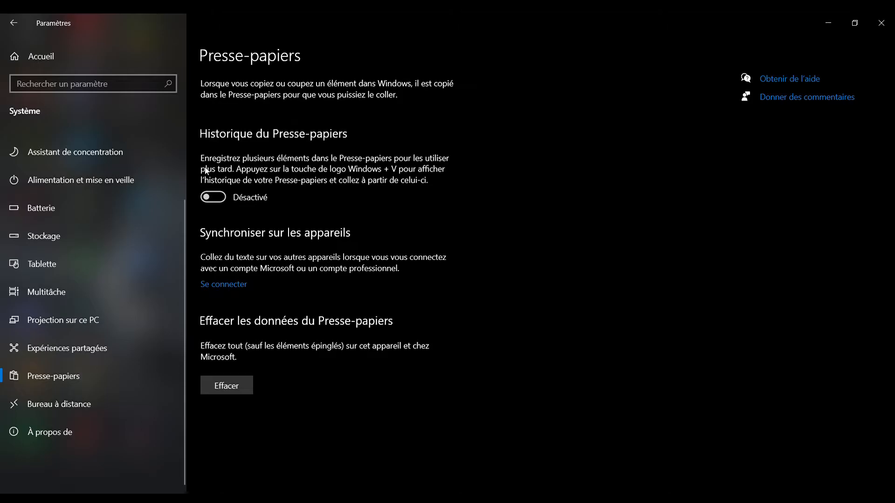
pyautogui.click(207, 383)
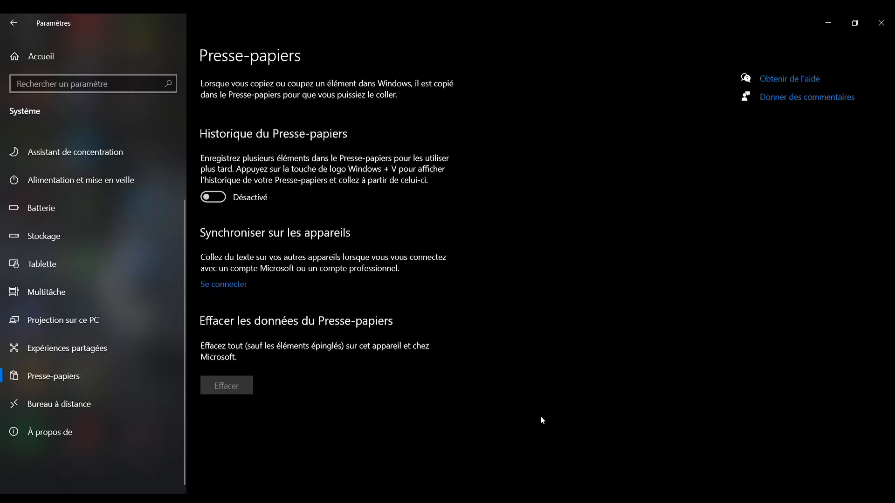